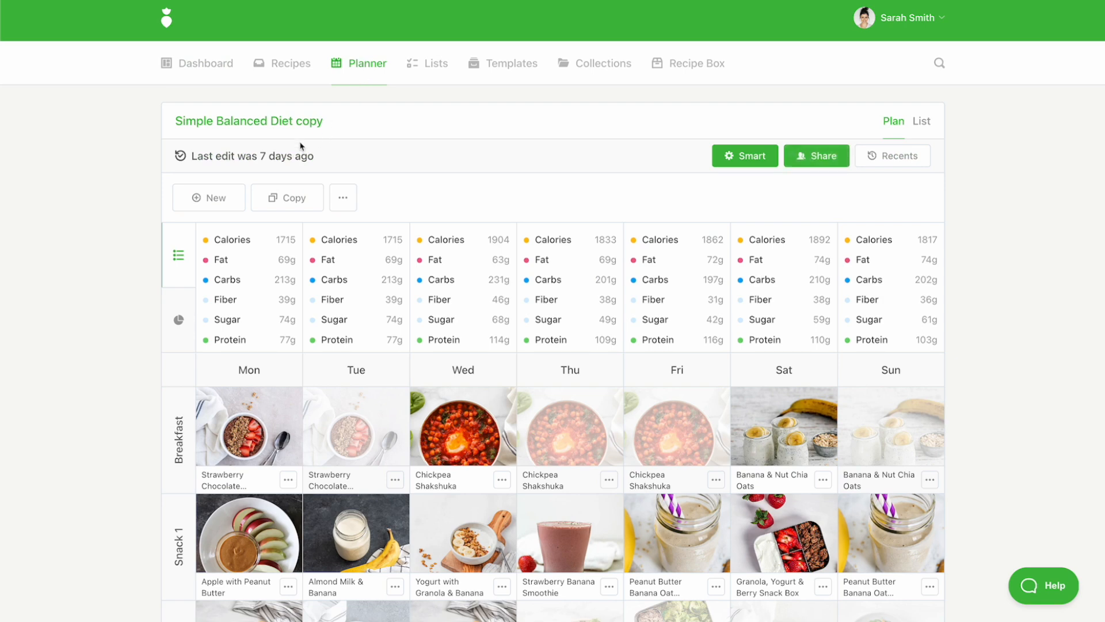
# Start a blank meal plan titled with the client's first name followed by "Meal Plan, Week 1".
pyautogui.click(233, 196)
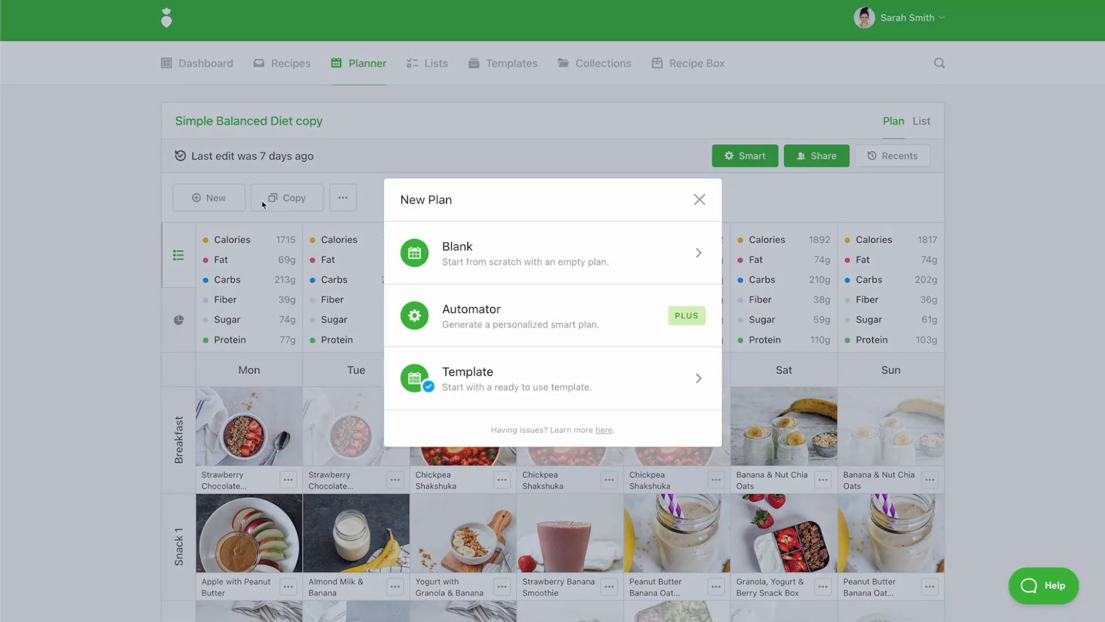
pyautogui.click(514, 257)
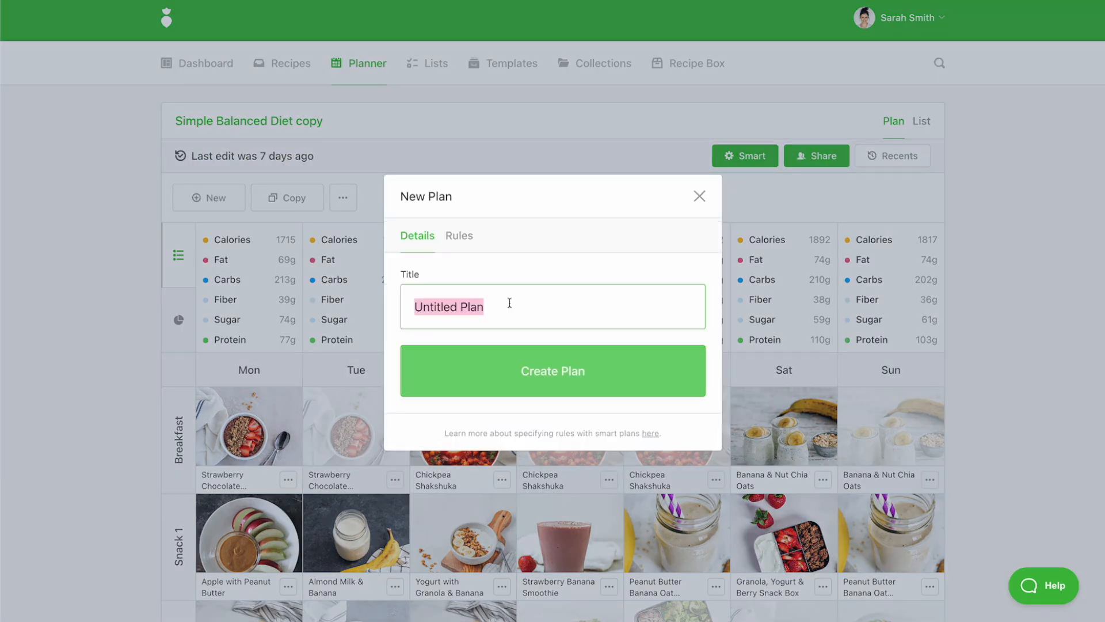
pyautogui.write("Tony's Meal Plan, Week 1")
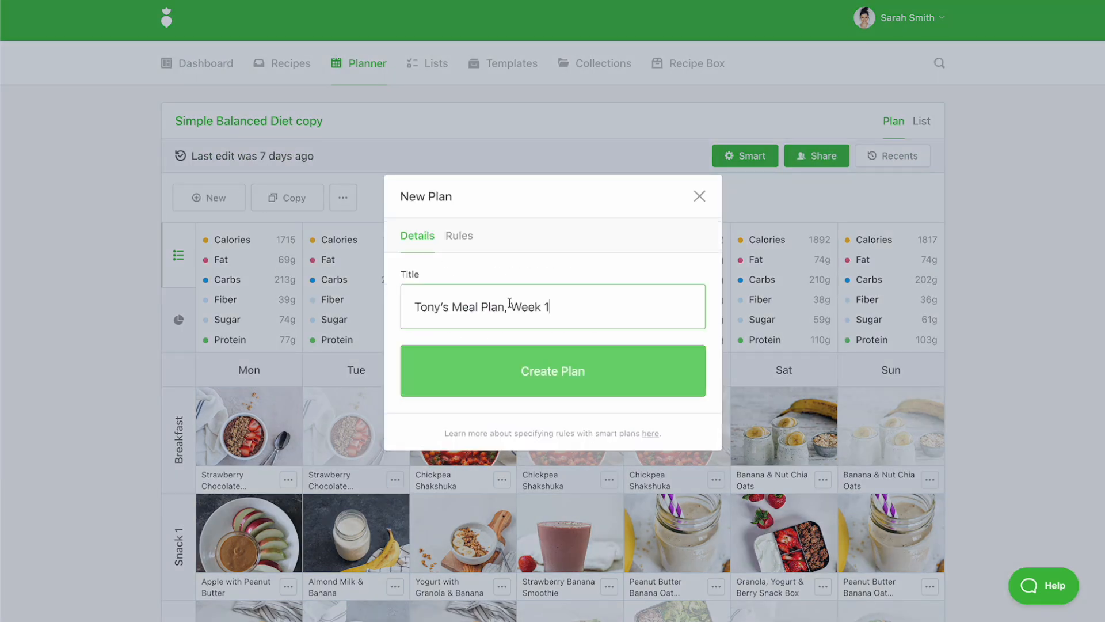
# Add the tags porkfree, ricefree and eggfree to the new plan's rules.
pyautogui.click(471, 241)
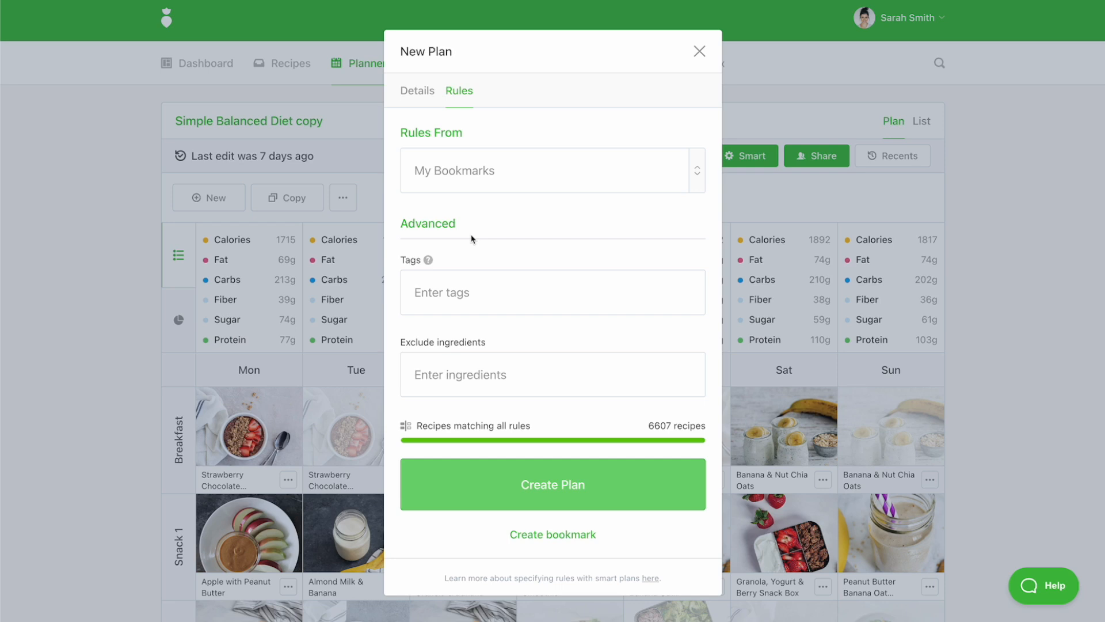
pyautogui.click(479, 292)
pyautogui.write('pork')
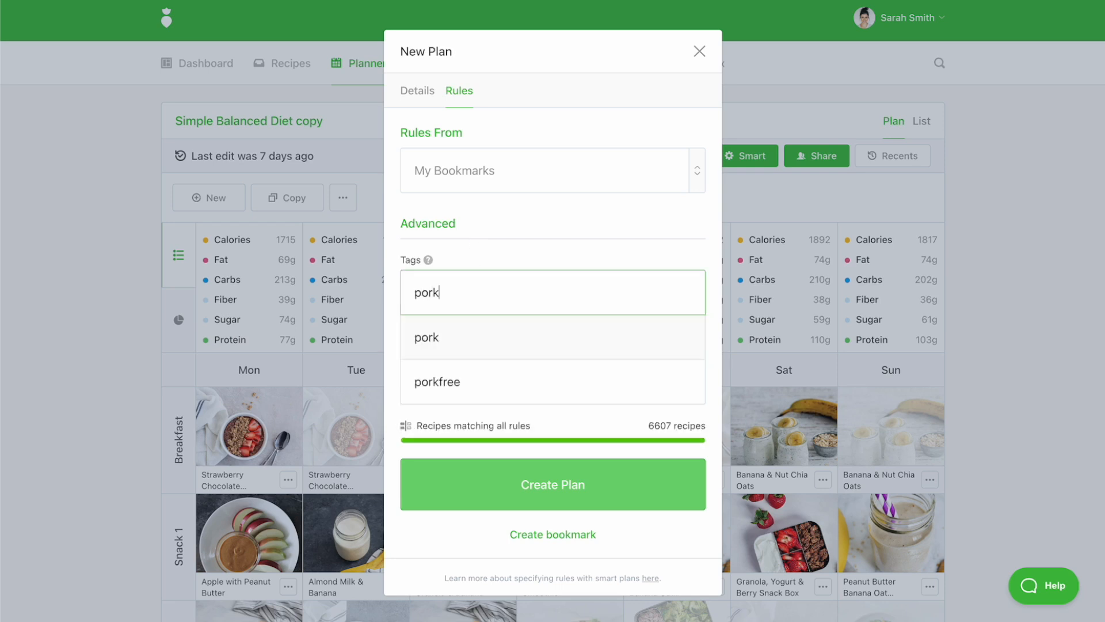
pyautogui.click(481, 385)
pyautogui.write('rice')
pyautogui.click(464, 338)
pyautogui.write('egg')
pyautogui.click(462, 350)
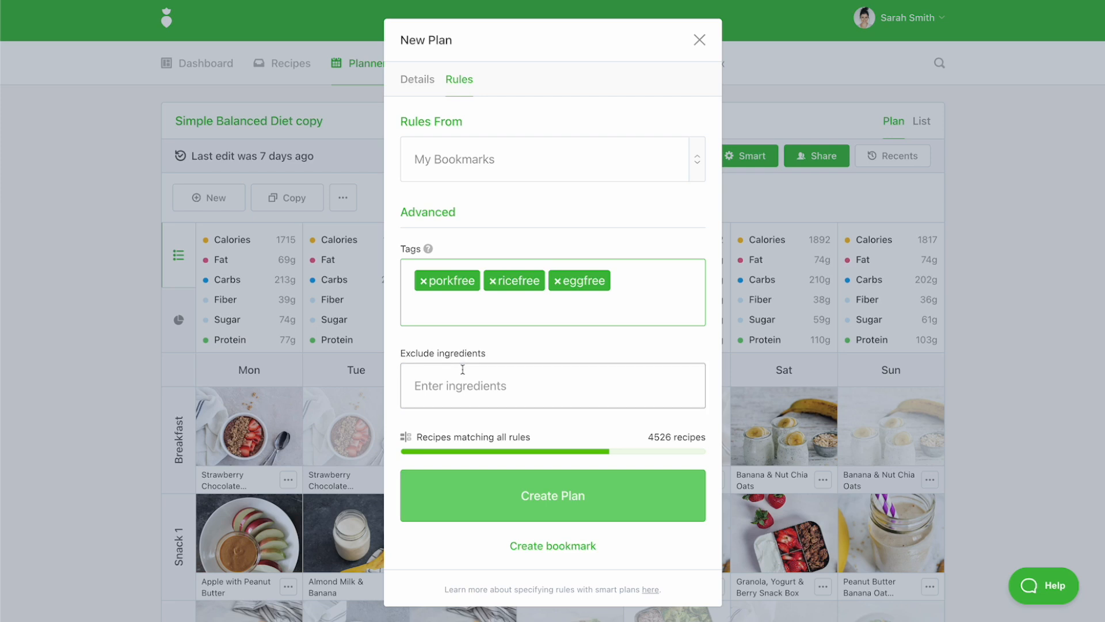
# Save the rules as a bookmark titled with the client's first name followed by "Dietary Needs".
pyautogui.click(553, 546)
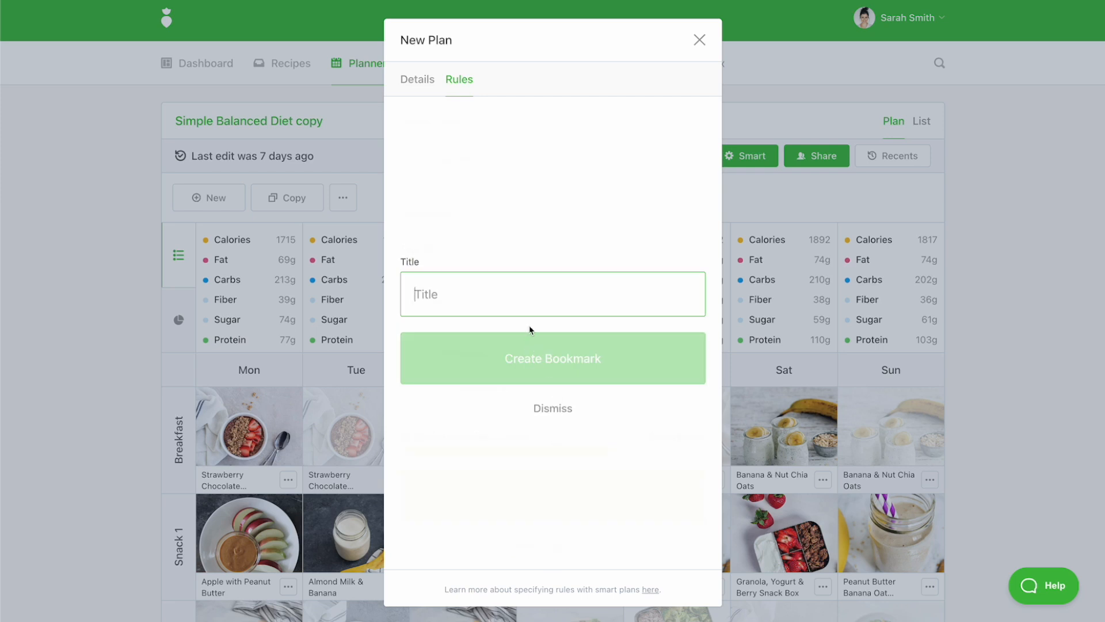
pyautogui.write("Tony's Dietary Needs")
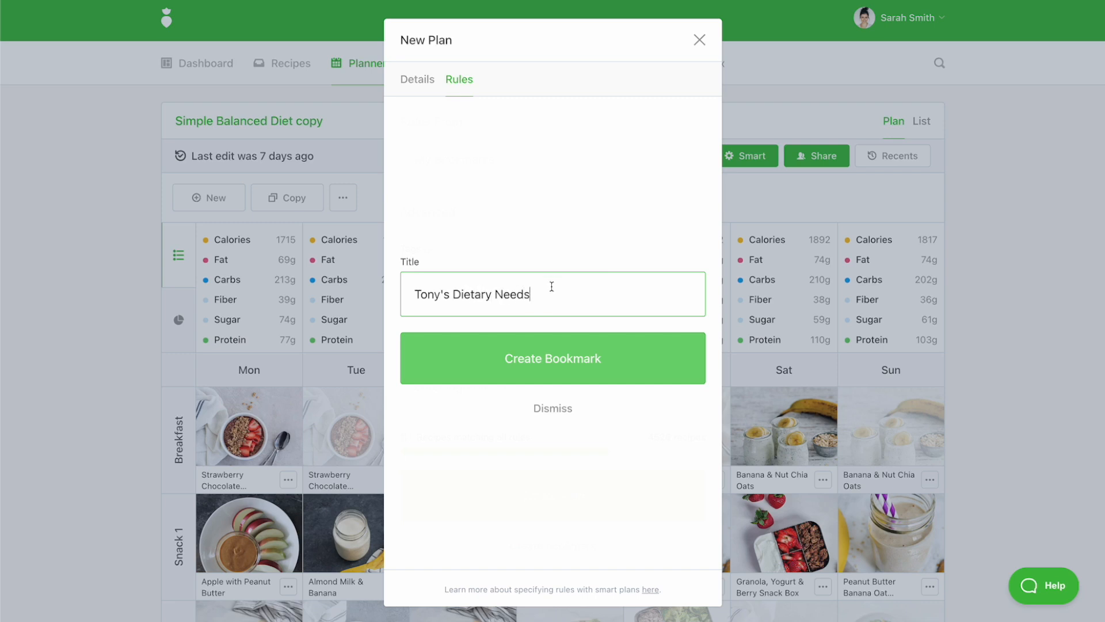
pyautogui.click(544, 351)
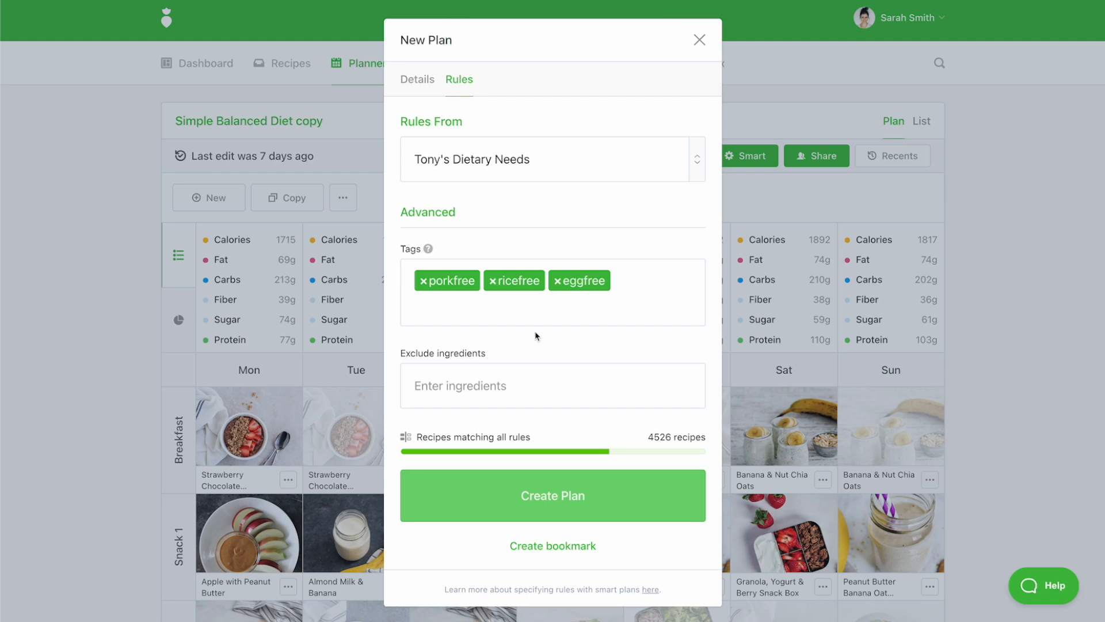
# Take the plan's rules from the client's Dietary Needs bookmark and create the plan.
pyautogui.click(480, 153)
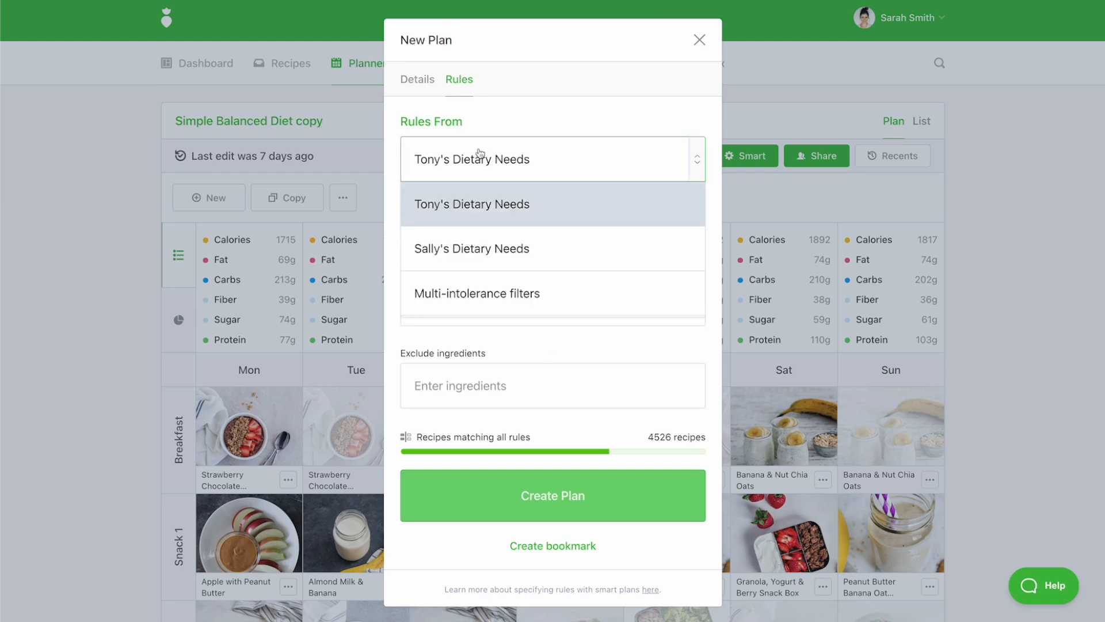
pyautogui.click(496, 203)
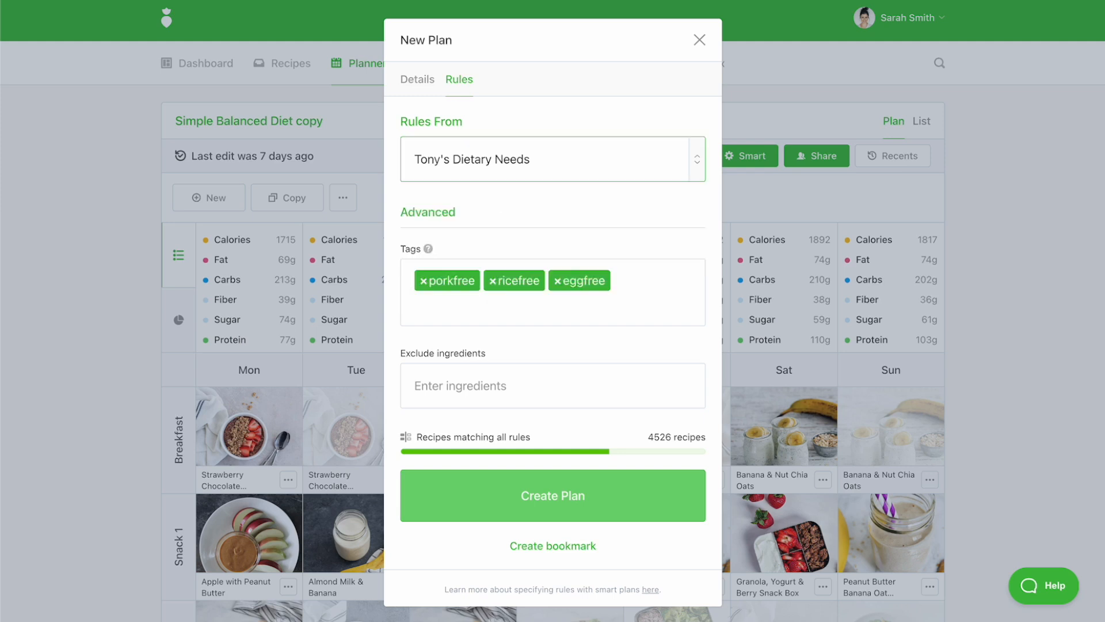
pyautogui.click(542, 508)
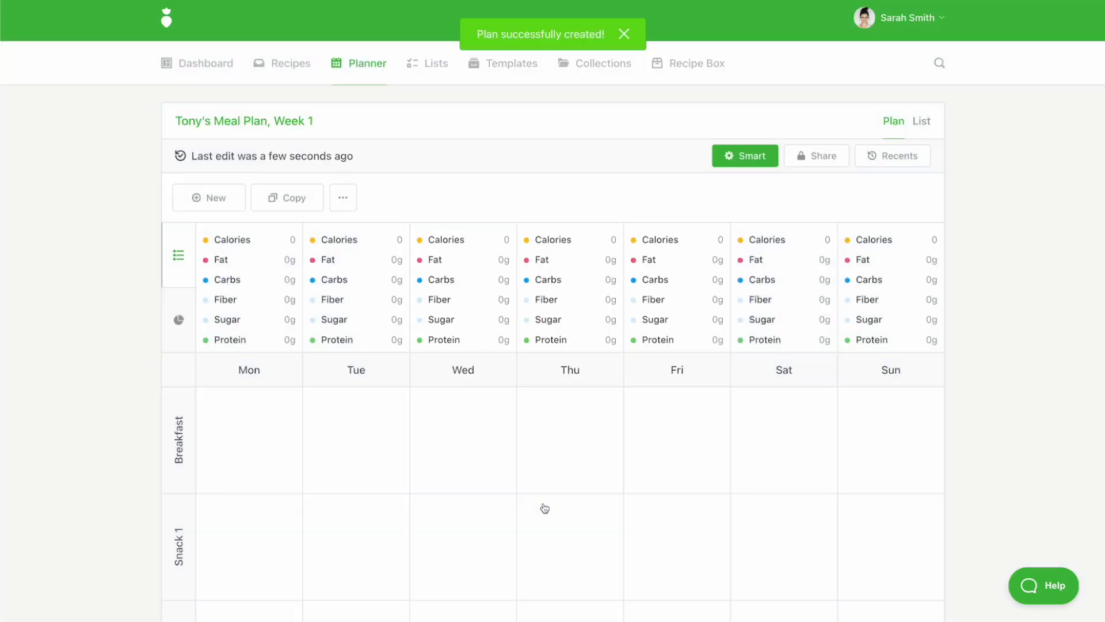
# View the list of recent plans and close it again.
pyautogui.scroll(-1, 517, 474)
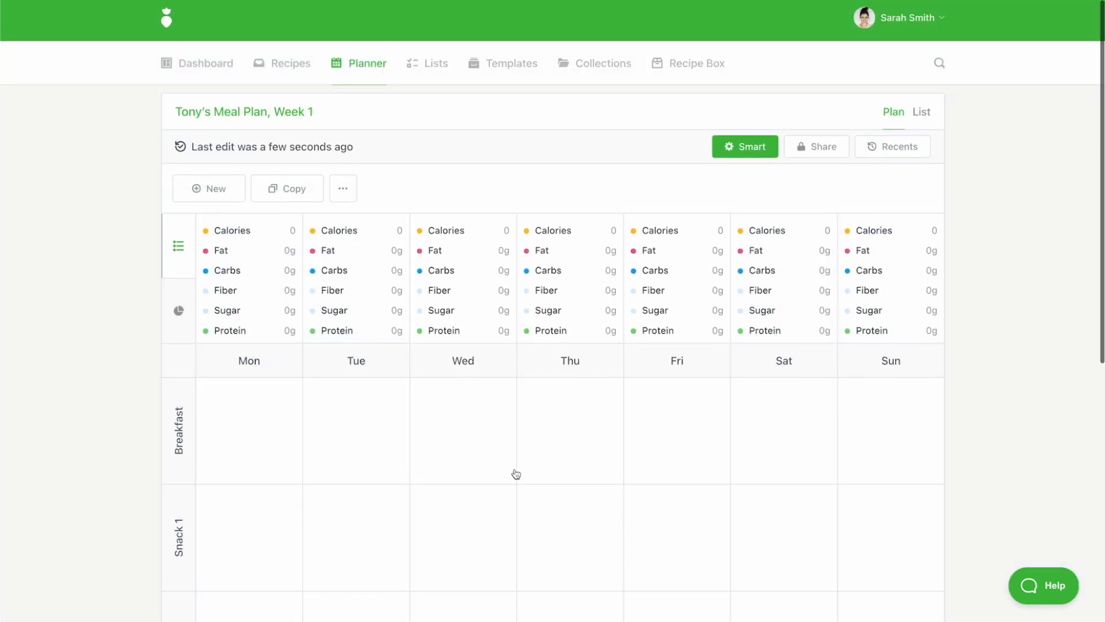
pyautogui.click(890, 152)
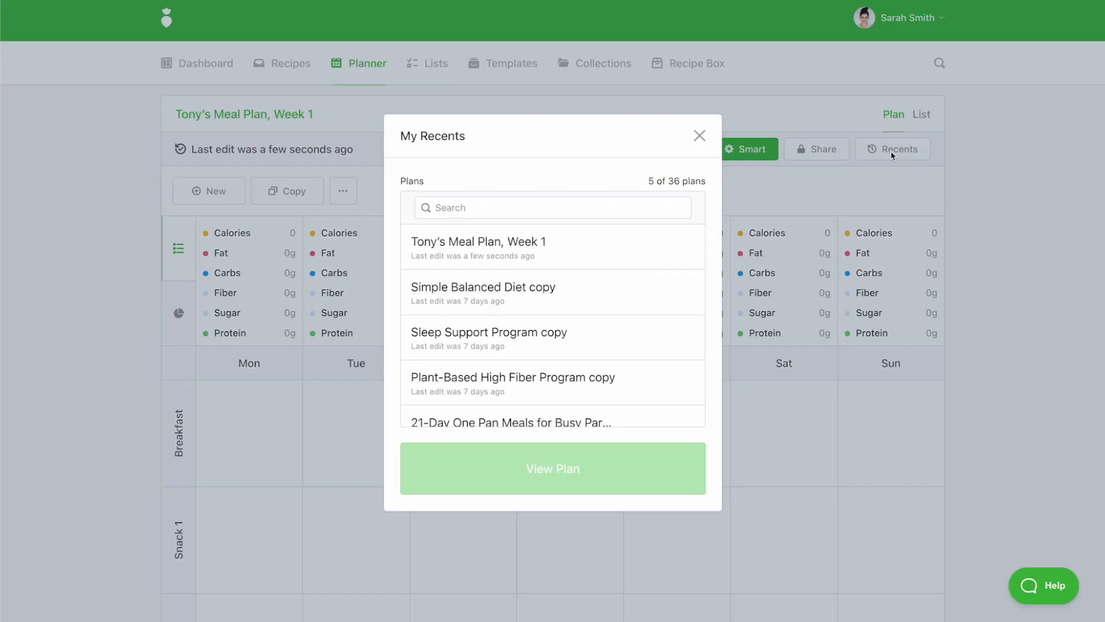
pyautogui.click(910, 517)
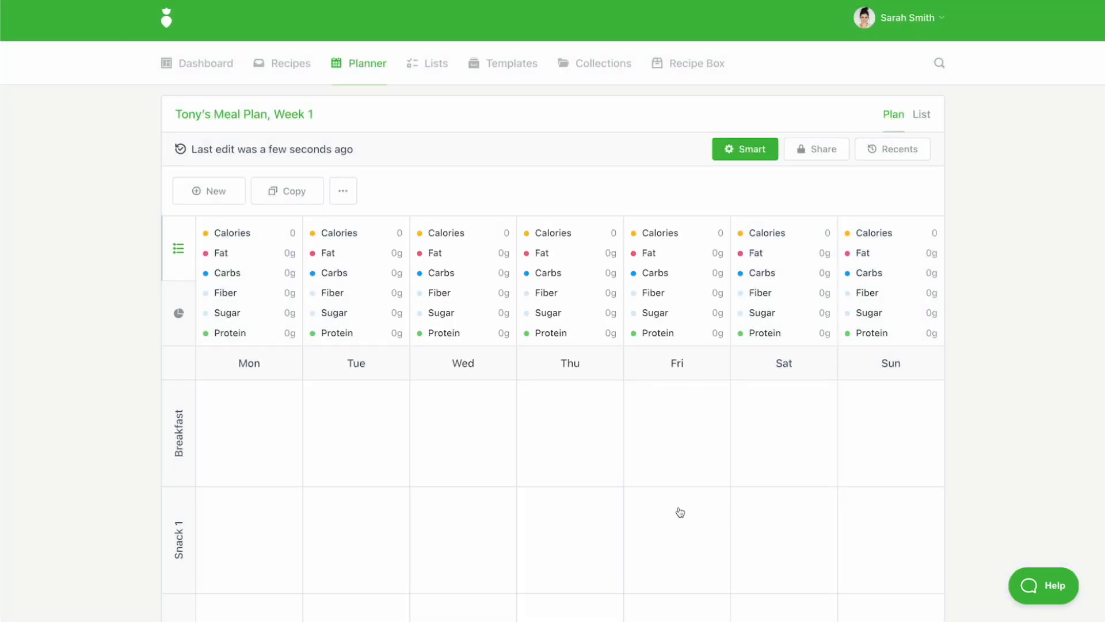
# Search "salad" for Monday breakfast and add Carrot Salad with 3 servings on Monday, Tuesday and Wednesday.
pyautogui.scroll(-3, 598, 510)
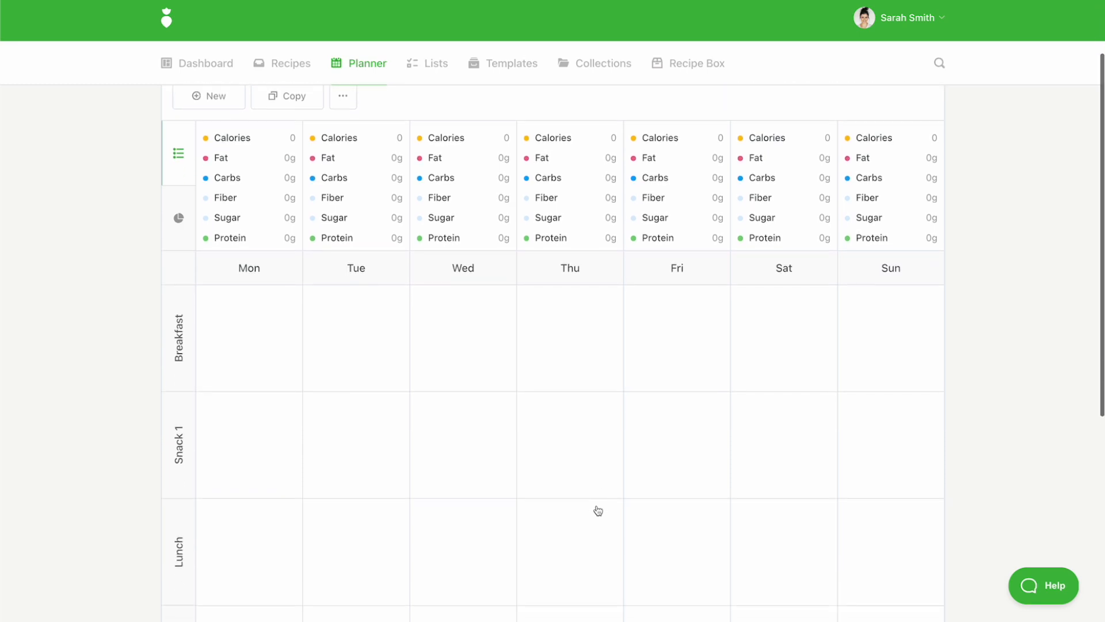
pyautogui.click(237, 340)
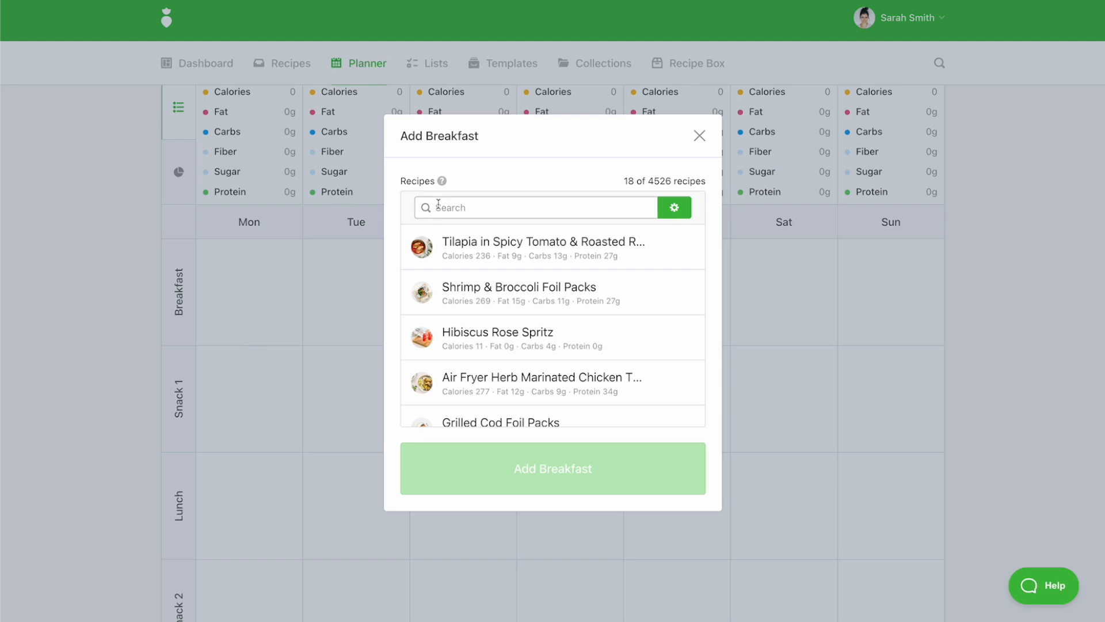
pyautogui.write('salad')
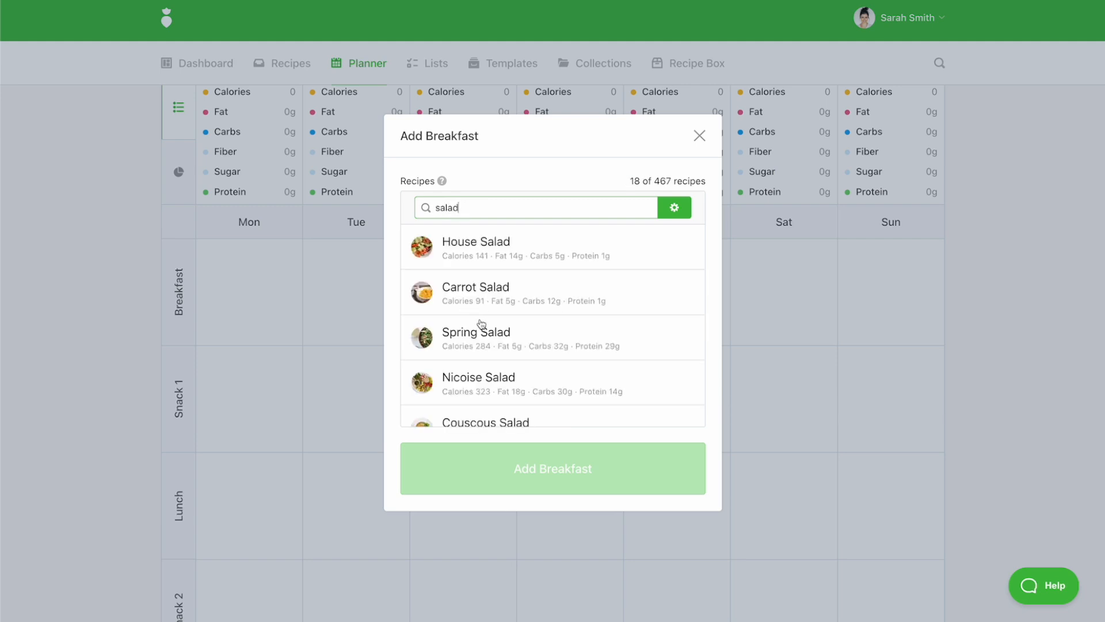
pyautogui.click(481, 313)
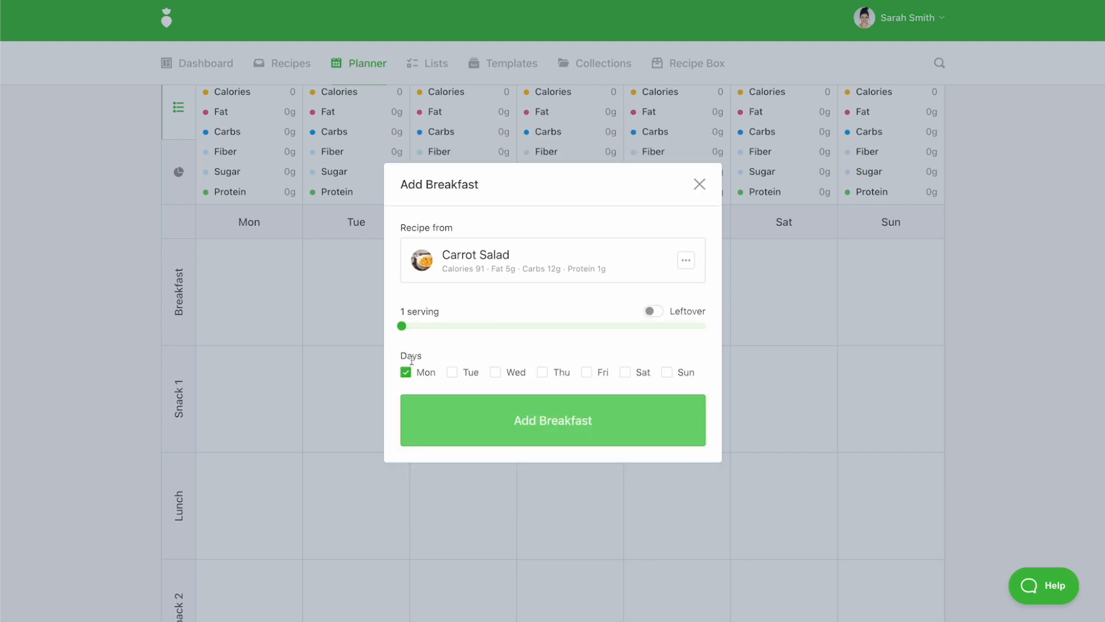
pyautogui.moveTo(402, 328); pyautogui.dragTo(436, 332)
pyautogui.click(453, 372)
pyautogui.click(495, 374)
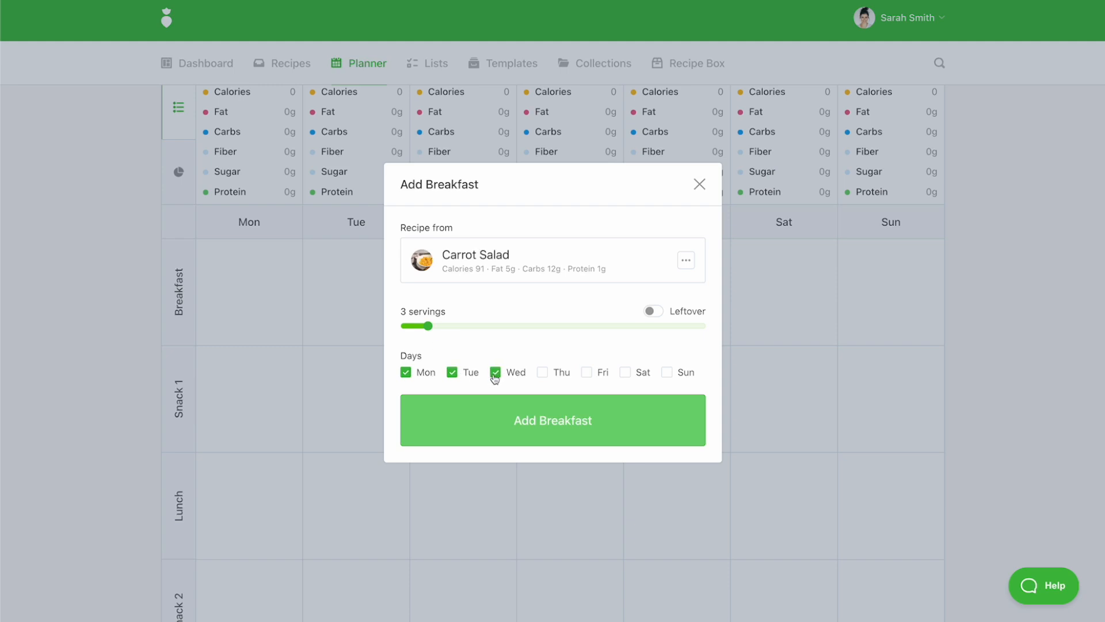
pyautogui.click(547, 431)
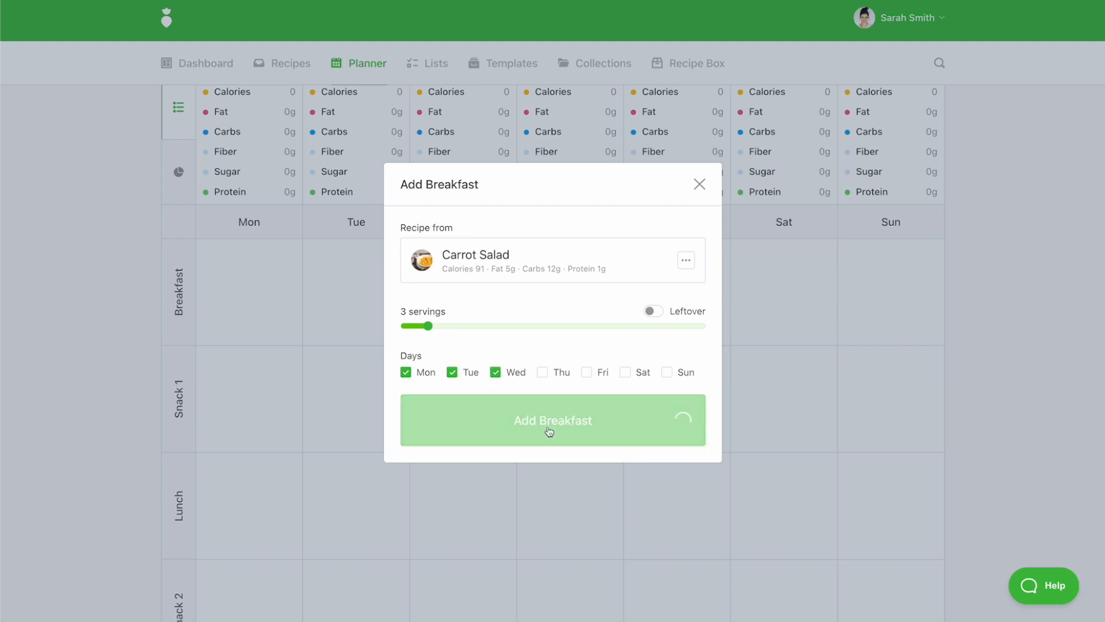
# Move the Carrot Salads from breakfast to dinner on Monday and Wednesday and to lunch on Tuesday.
pyautogui.scroll(-2, 437, 428)
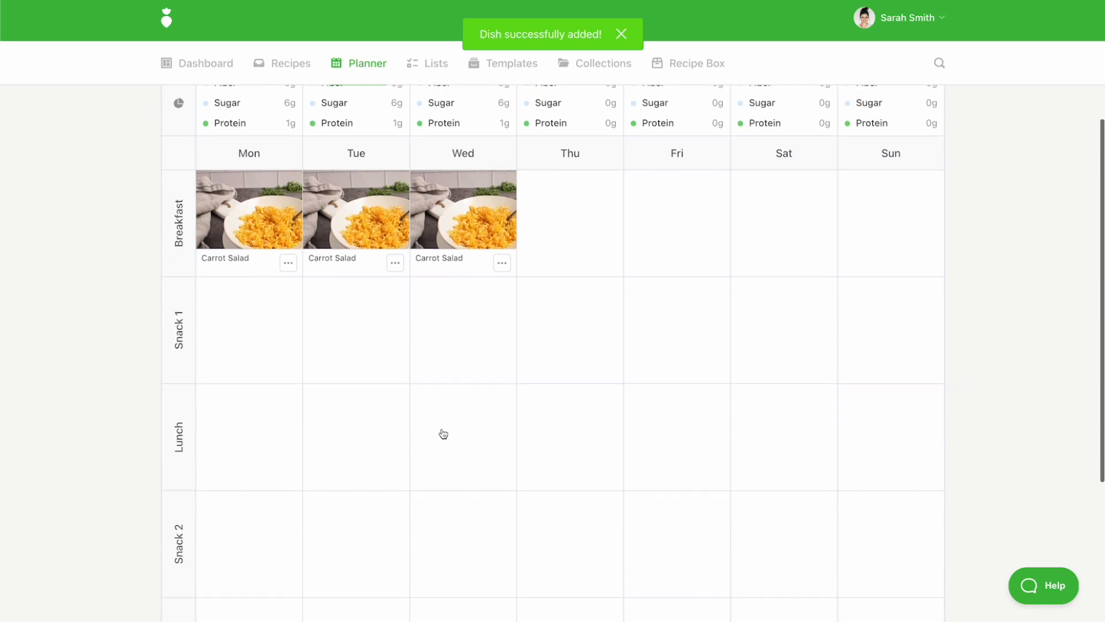
pyautogui.scroll(-1, 233, 199)
pyautogui.moveTo(241, 204); pyautogui.dragTo(241, 598)
pyautogui.moveTo(362, 210); pyautogui.dragTo(357, 414)
pyautogui.moveTo(469, 210); pyautogui.dragTo(468, 604)
# Mark the Carrot Salads at Wednesday dinner and Tuesday lunch as leftovers.
pyautogui.scroll(-2, 518, 496)
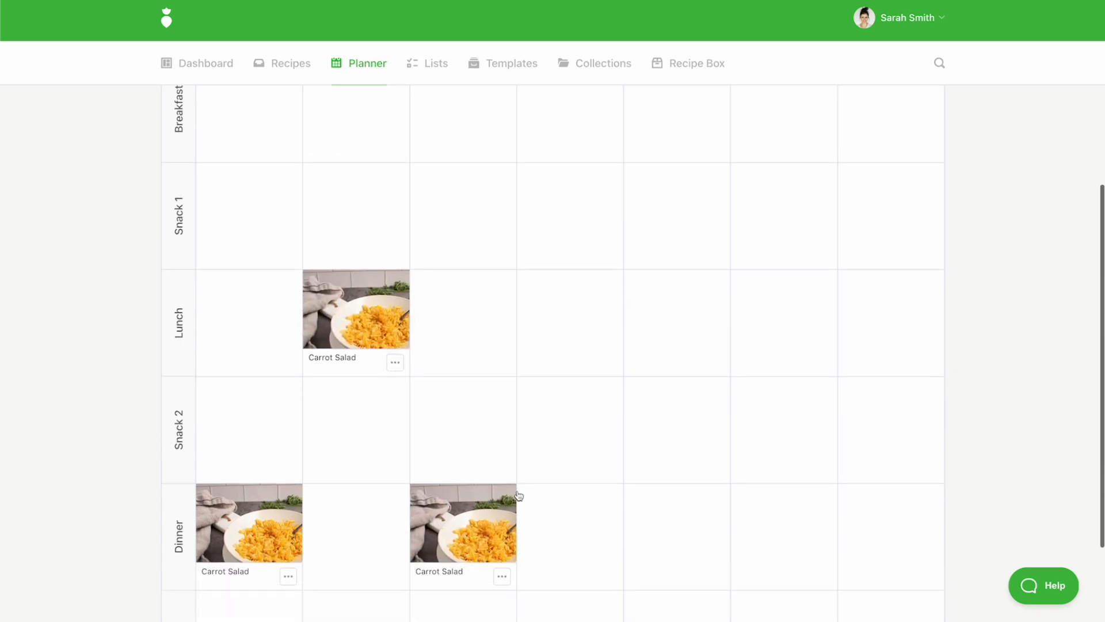
pyautogui.scroll(1, 519, 496)
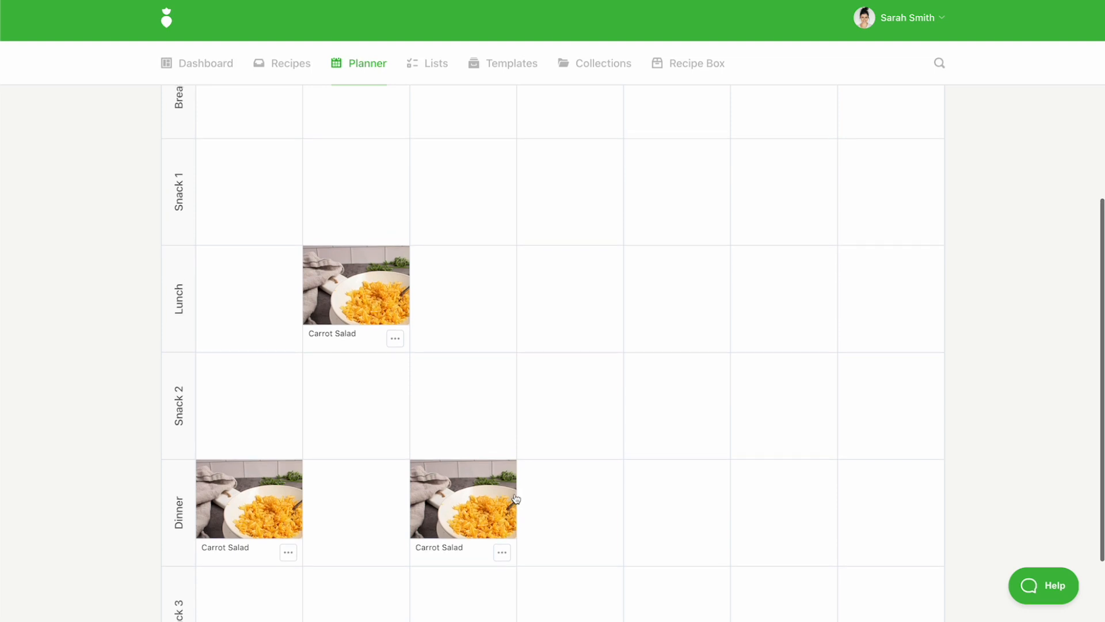
pyautogui.click(502, 552)
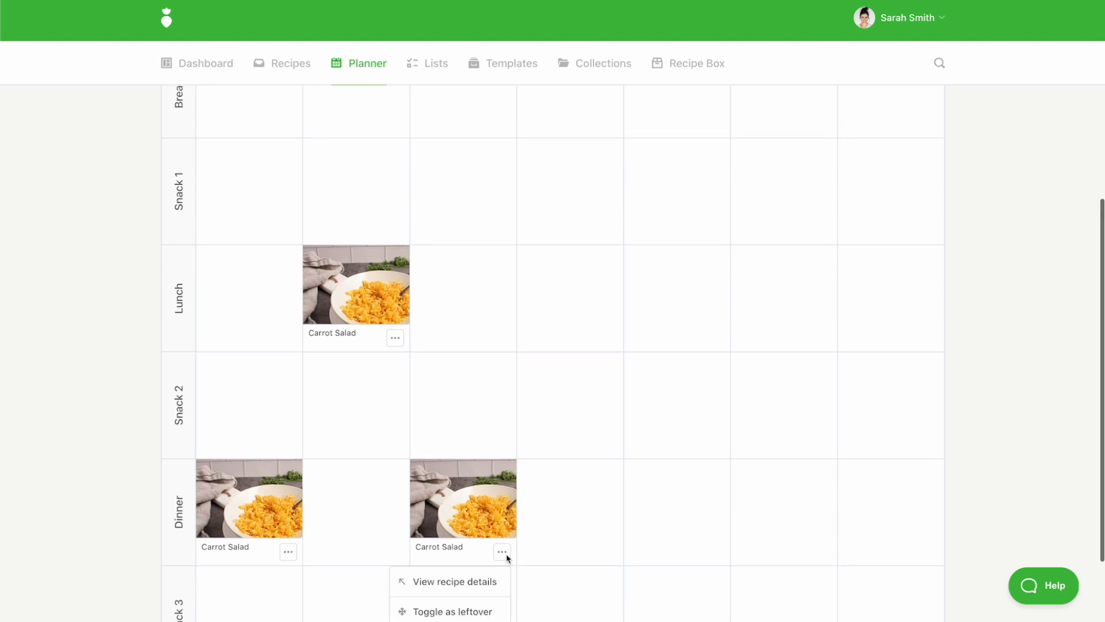
pyautogui.scroll(-2, 475, 558)
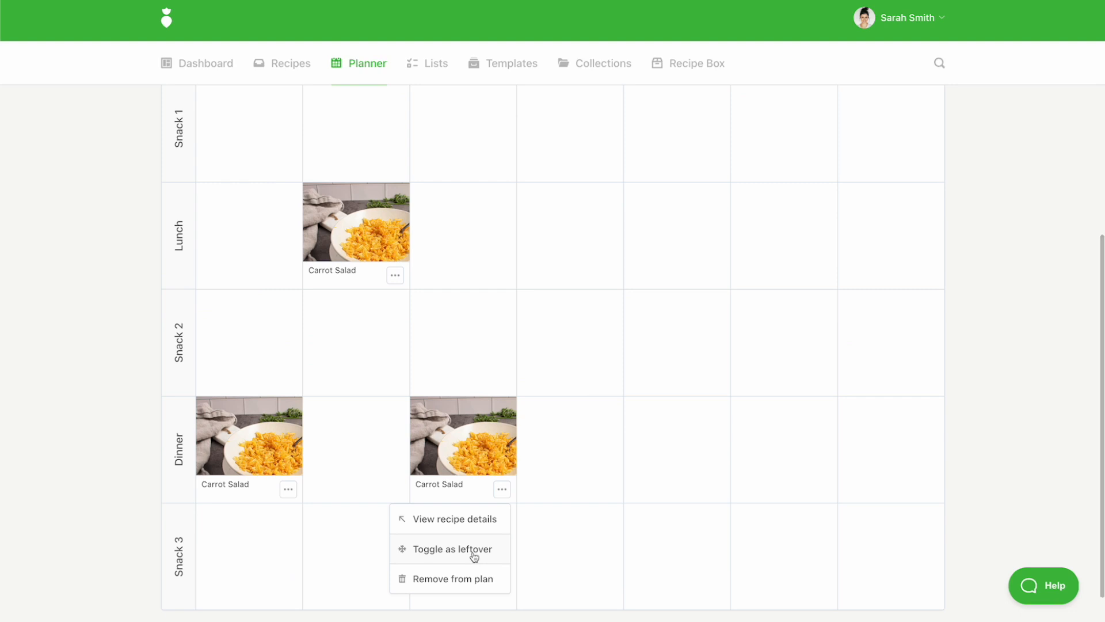
pyautogui.click(475, 556)
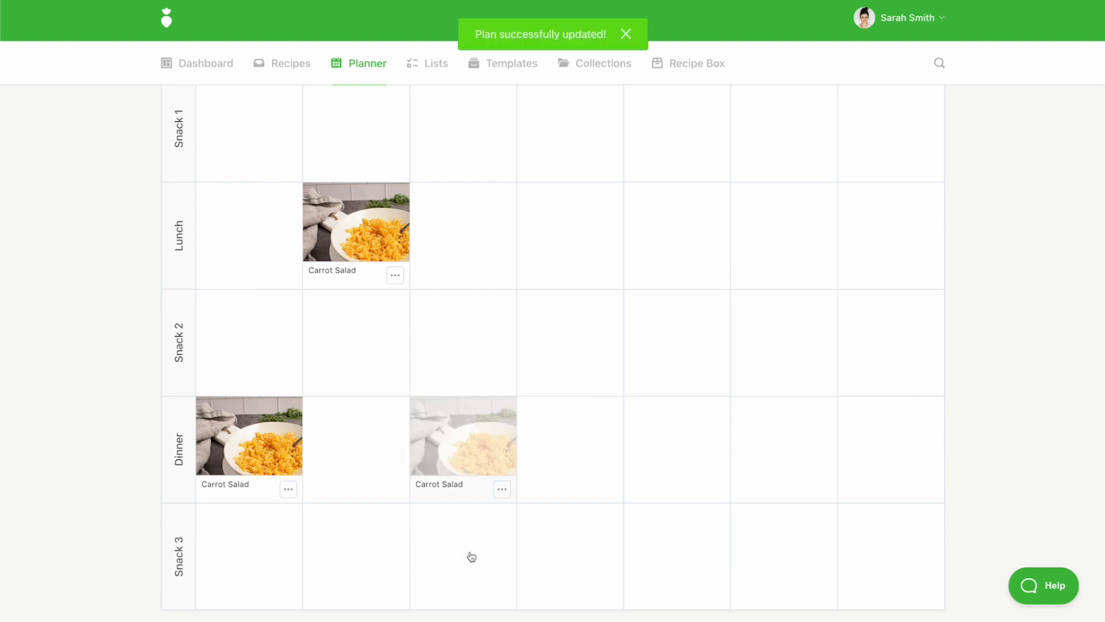
pyautogui.click(396, 277)
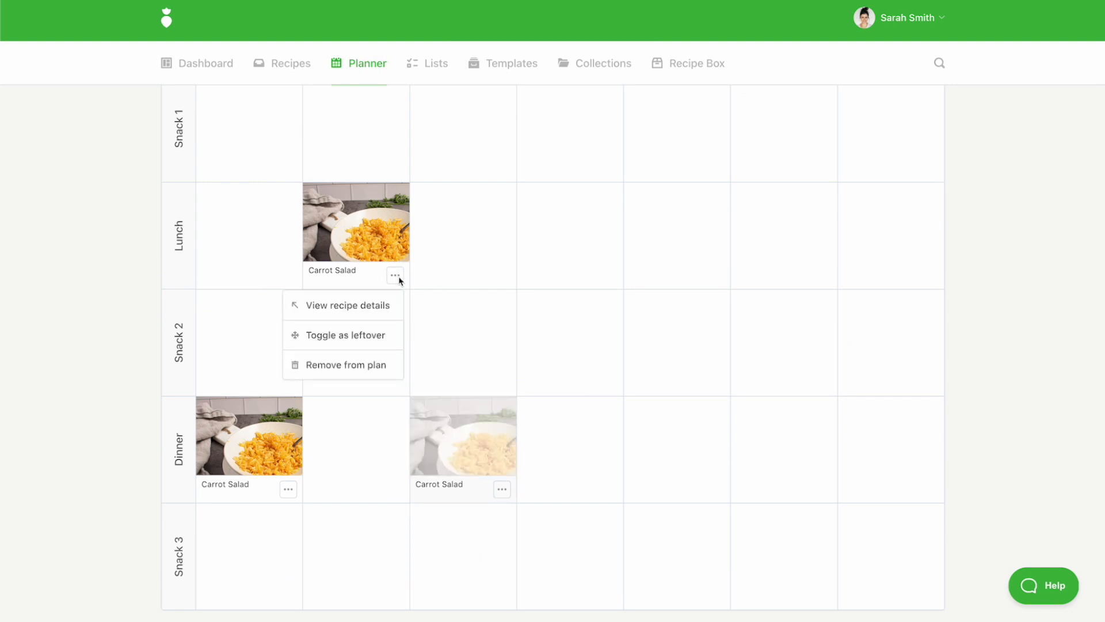
pyautogui.click(334, 335)
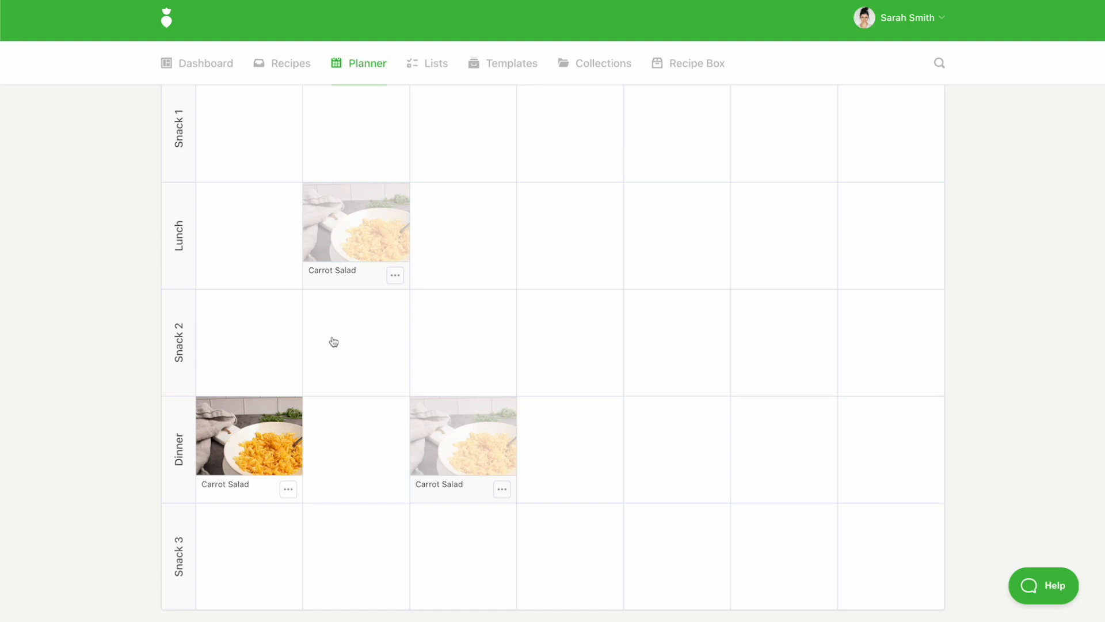
# Search "sandwich" and add Caprese Sandwich to Tuesday and Thursday dinner, moving Thursday's sandwich to lunch.
pyautogui.click(369, 452)
pyautogui.click(513, 209)
pyautogui.write('sa')
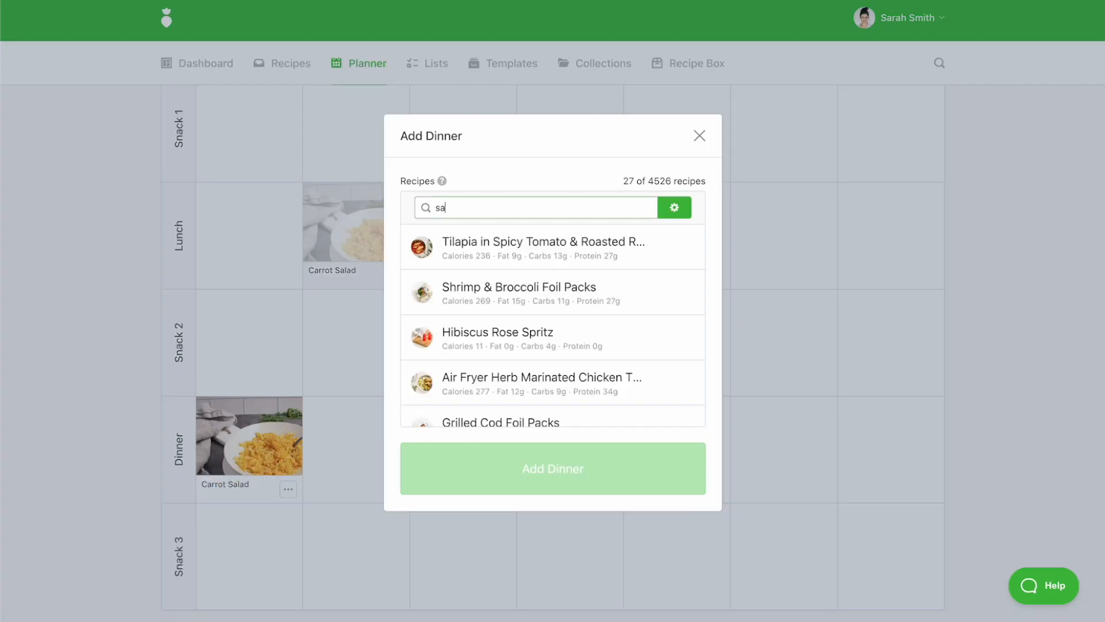
pyautogui.write('ndwich')
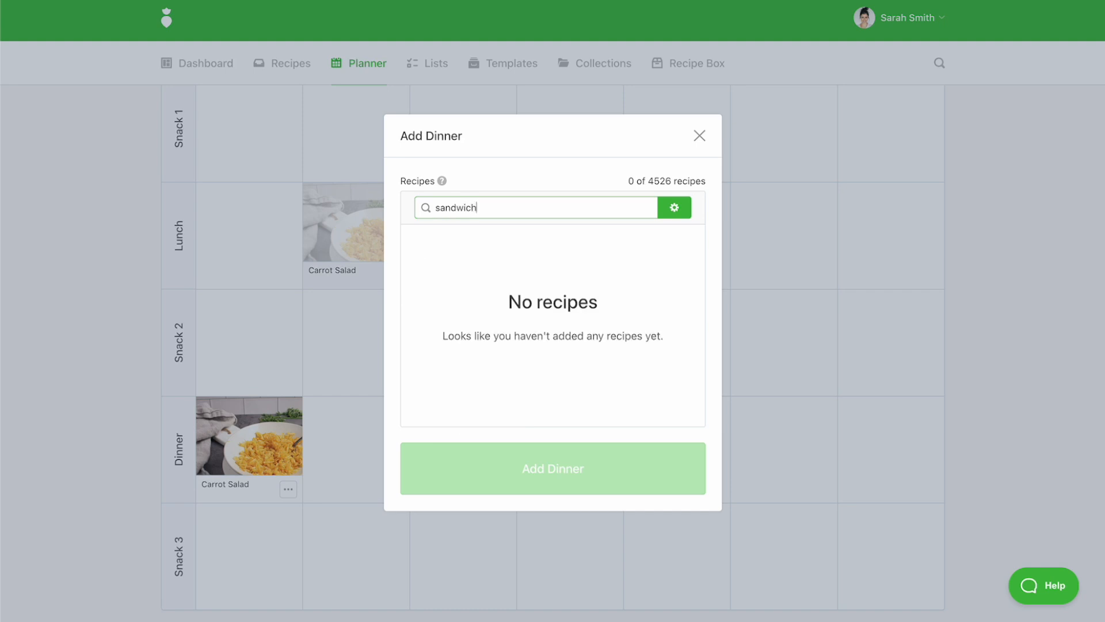
pyautogui.click(515, 254)
pyautogui.click(541, 372)
pyautogui.click(550, 426)
pyautogui.moveTo(557, 450); pyautogui.dragTo(567, 242)
pyautogui.scroll(1, 748, 432)
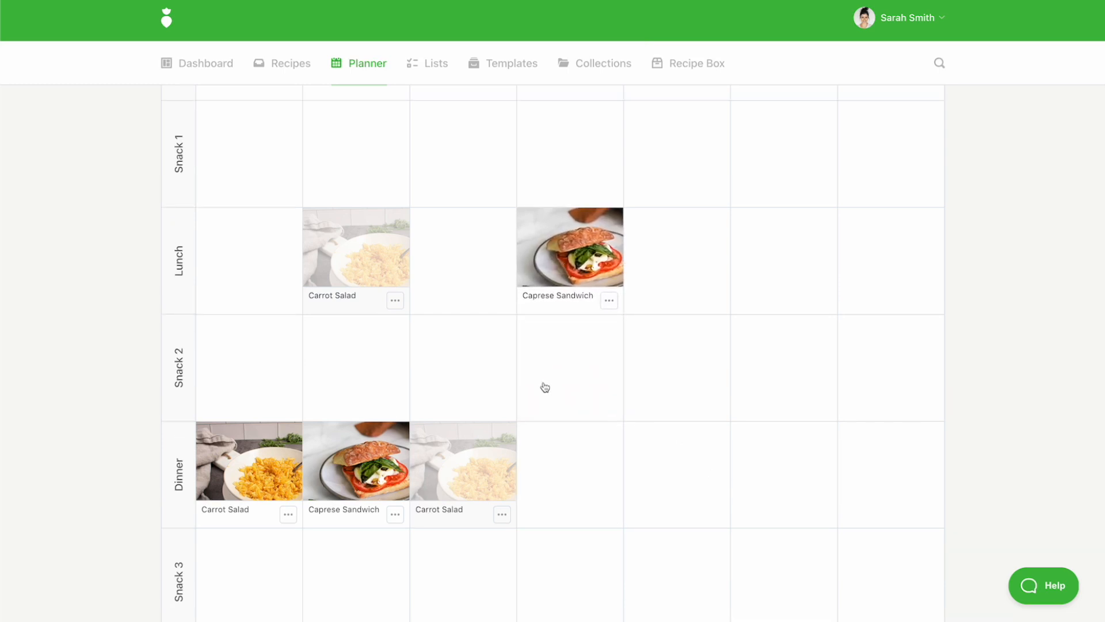
# Filter the recipe library by applying the client's Dietary Needs bookmark.
pyautogui.click(277, 77)
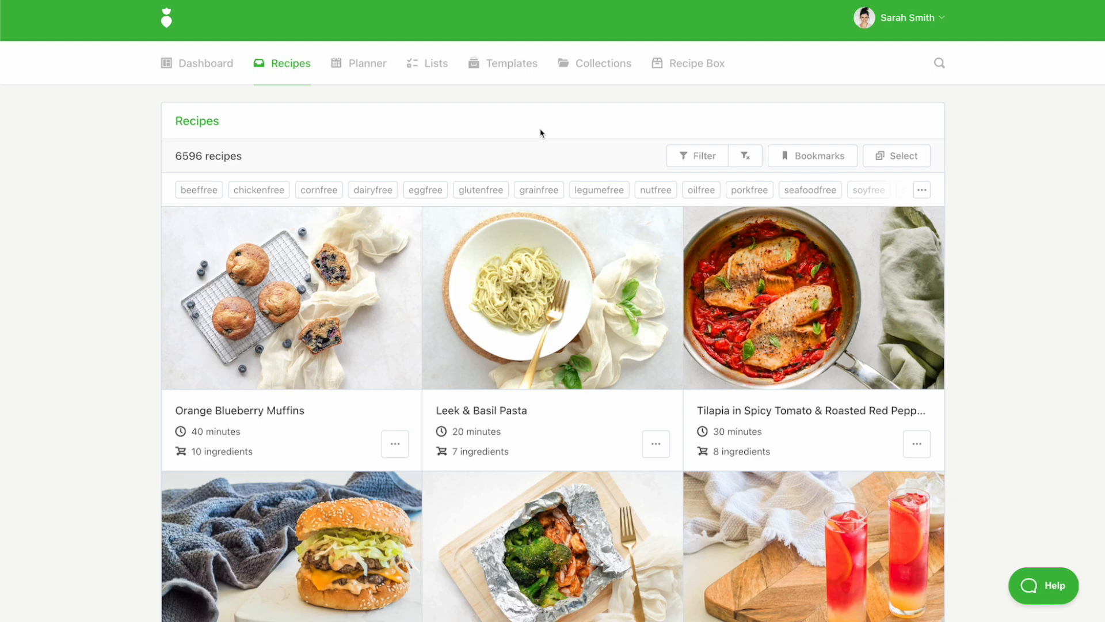
pyautogui.click(796, 167)
pyautogui.click(517, 220)
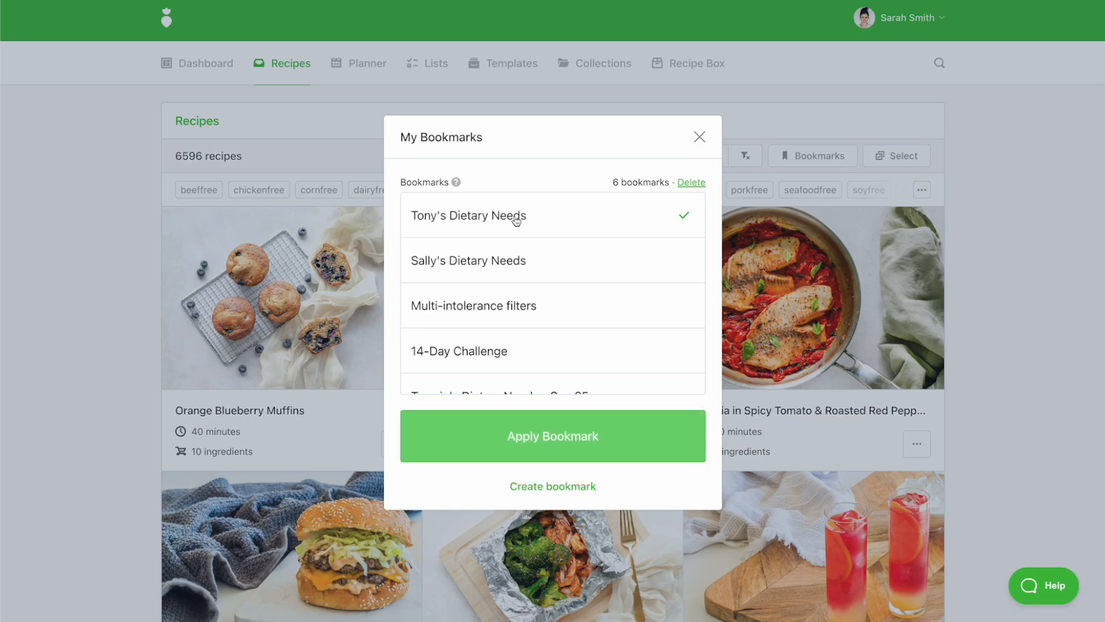
pyautogui.click(574, 430)
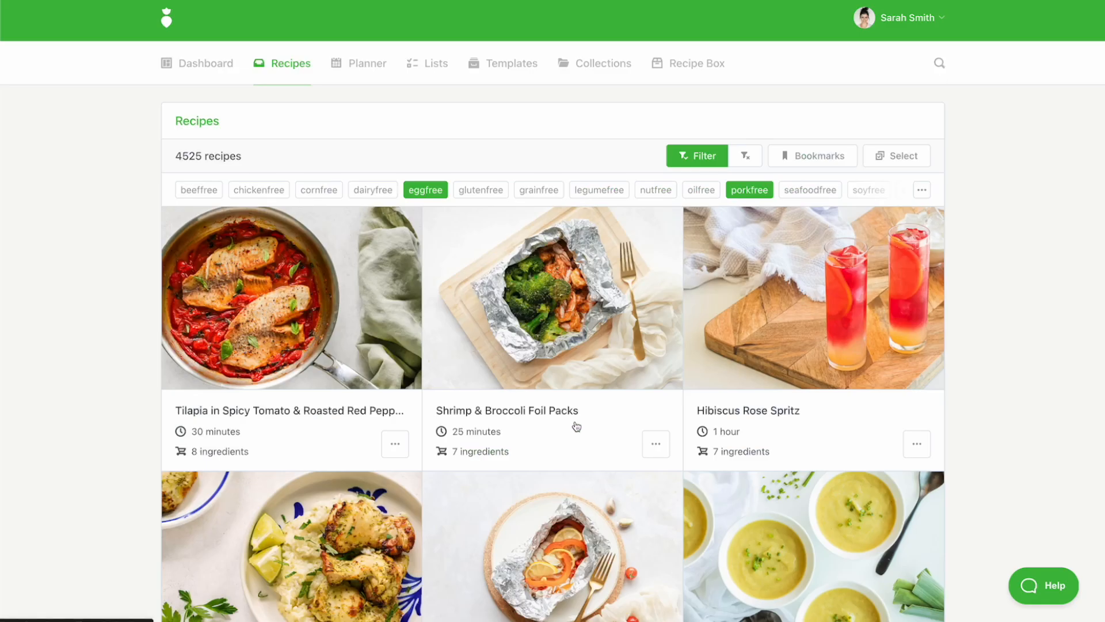
# Add the snack tag to the recipe filter and cap it at 15 minutes and 3 ingredients.
pyautogui.click(693, 155)
pyautogui.click(562, 275)
pyautogui.write('snack')
pyautogui.click(567, 310)
pyautogui.moveTo(706, 136); pyautogui.dragTo(478, 134)
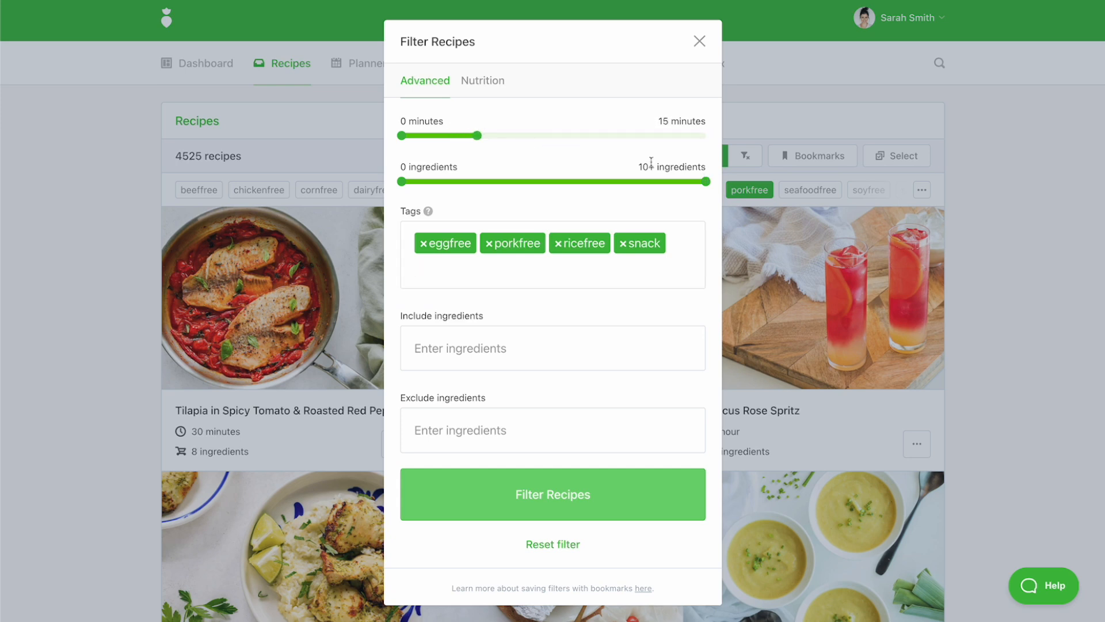
pyautogui.moveTo(705, 181); pyautogui.dragTo(488, 178)
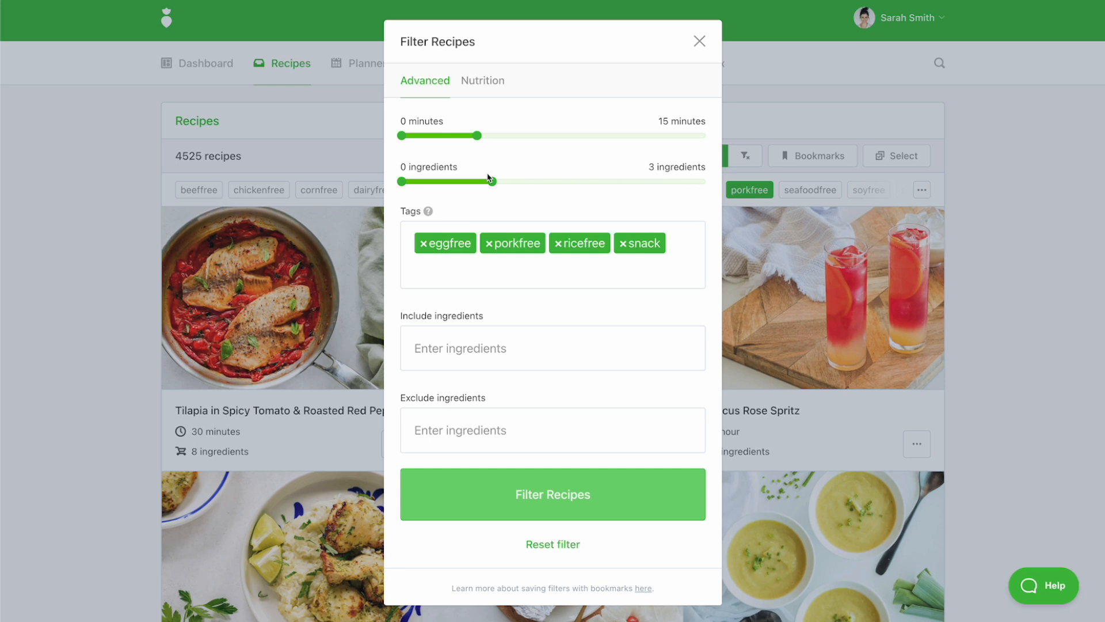
# Limit sodium to a maximum of 19 mg in the nutrition criteria and apply the recipe filter.
pyautogui.click(473, 81)
pyautogui.scroll(-5, 539, 327)
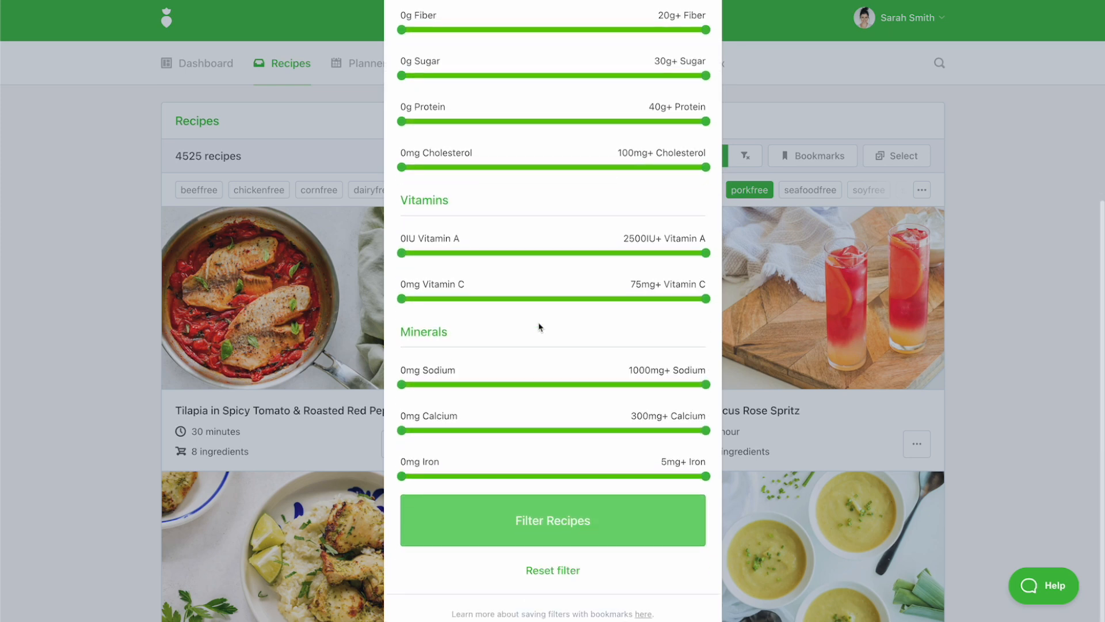
pyautogui.moveTo(707, 385); pyautogui.dragTo(408, 388)
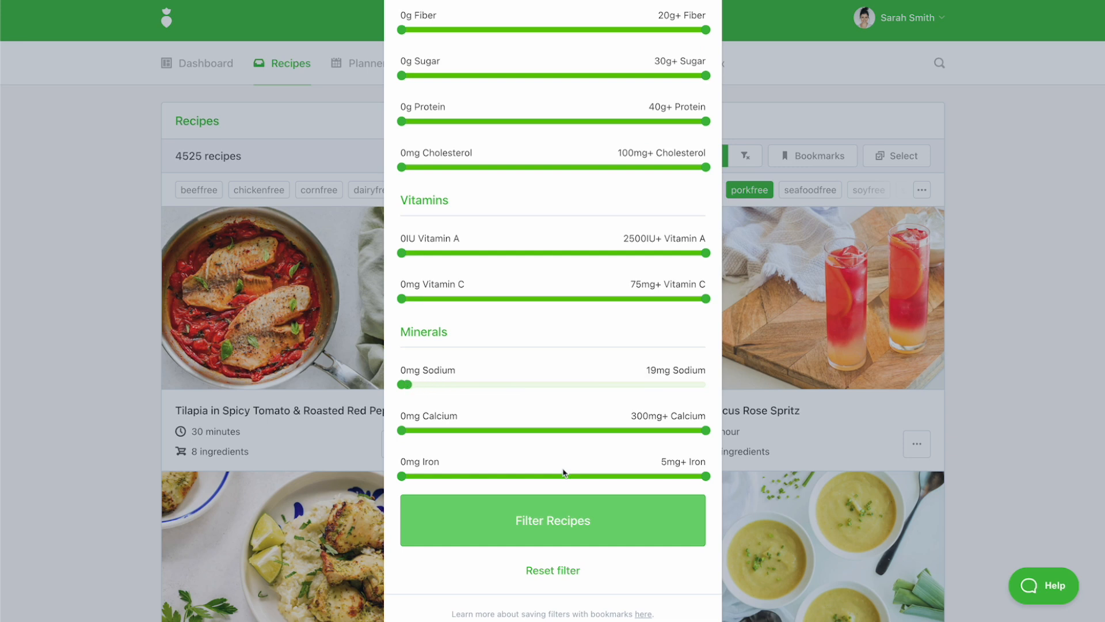
pyautogui.click(569, 529)
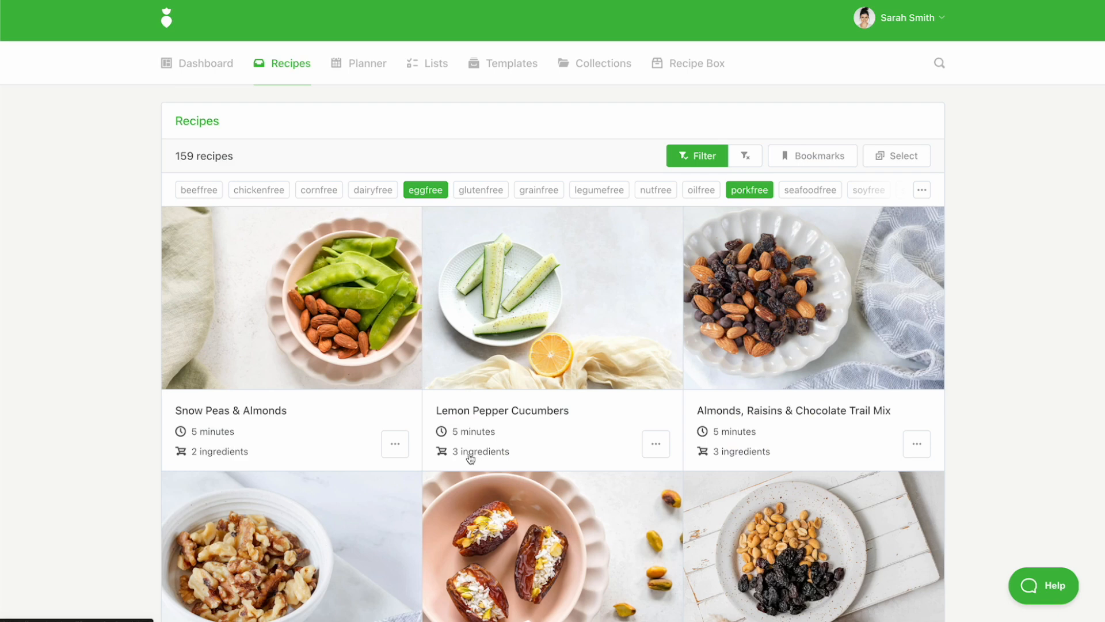
# Add Snow Peas & Almonds as a main to the client's Week 1 plan, Snack 2, 1 serving, on Monday, Tuesday and Wednesday.
pyautogui.click(391, 444)
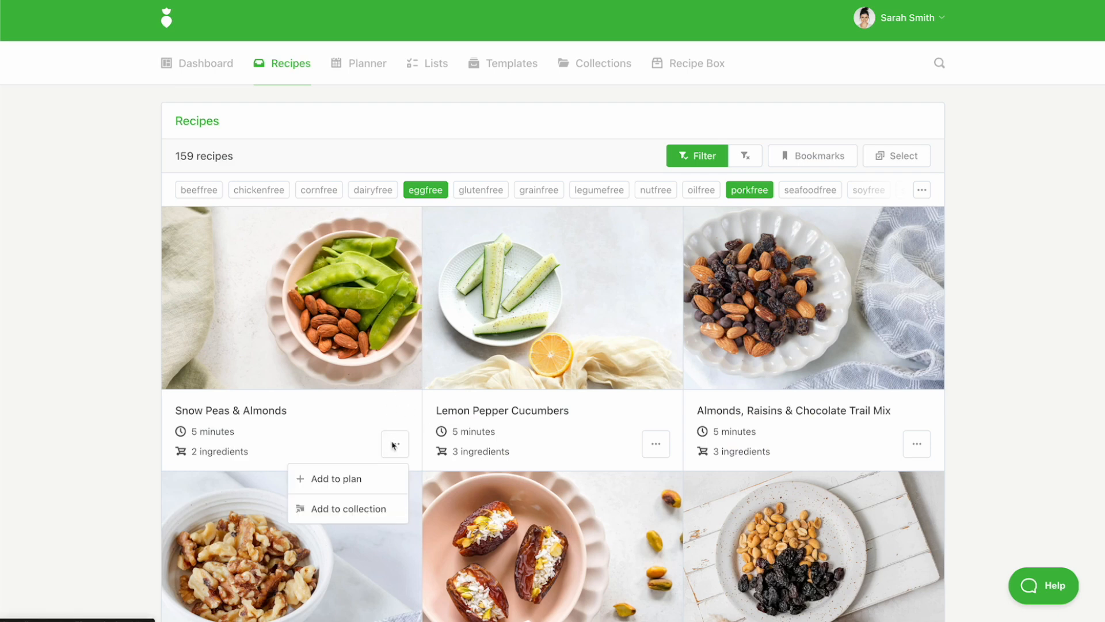
pyautogui.click(348, 482)
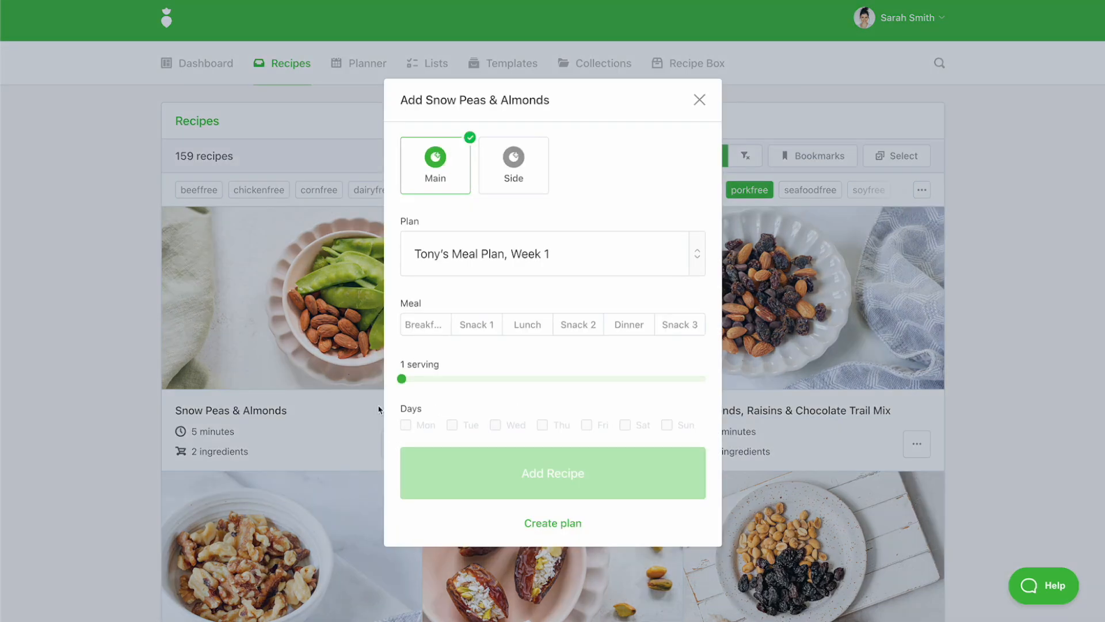
pyautogui.click(693, 262)
pyautogui.click(558, 226)
pyautogui.click(567, 326)
pyautogui.moveTo(402, 379)
pyautogui.mouseDown()
pyautogui.moveTo(457, 381)
pyautogui.moveTo(395, 381)
pyautogui.mouseUp()
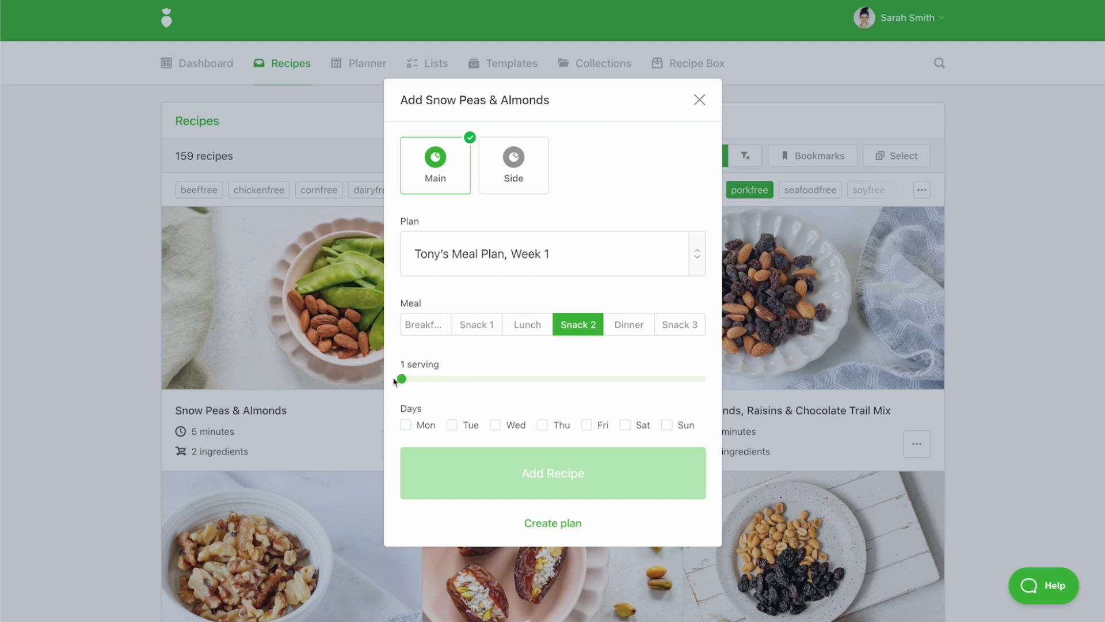
pyautogui.click(406, 425)
pyautogui.click(451, 426)
pyautogui.click(496, 425)
pyautogui.click(514, 469)
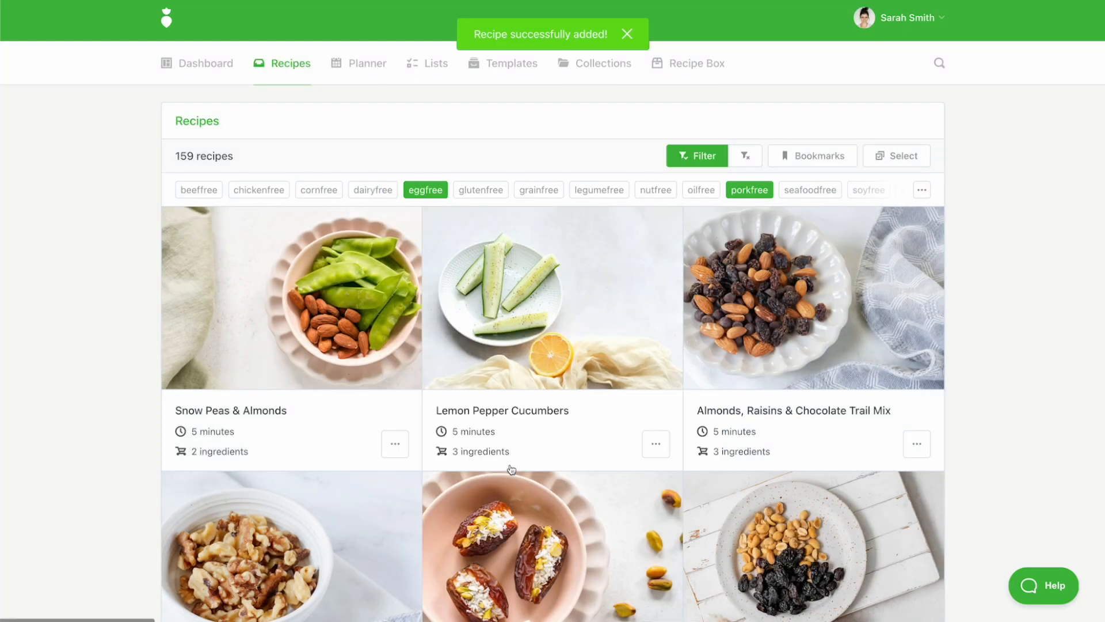
# Add the Almonds, Raisins & Chocolate Trail Mix to Snack 2 of the client's Week 1 plan on Thursday, Friday and Saturday.
pyautogui.click(836, 377)
pyautogui.scroll(-1, 701, 404)
pyautogui.scroll(-3, 701, 404)
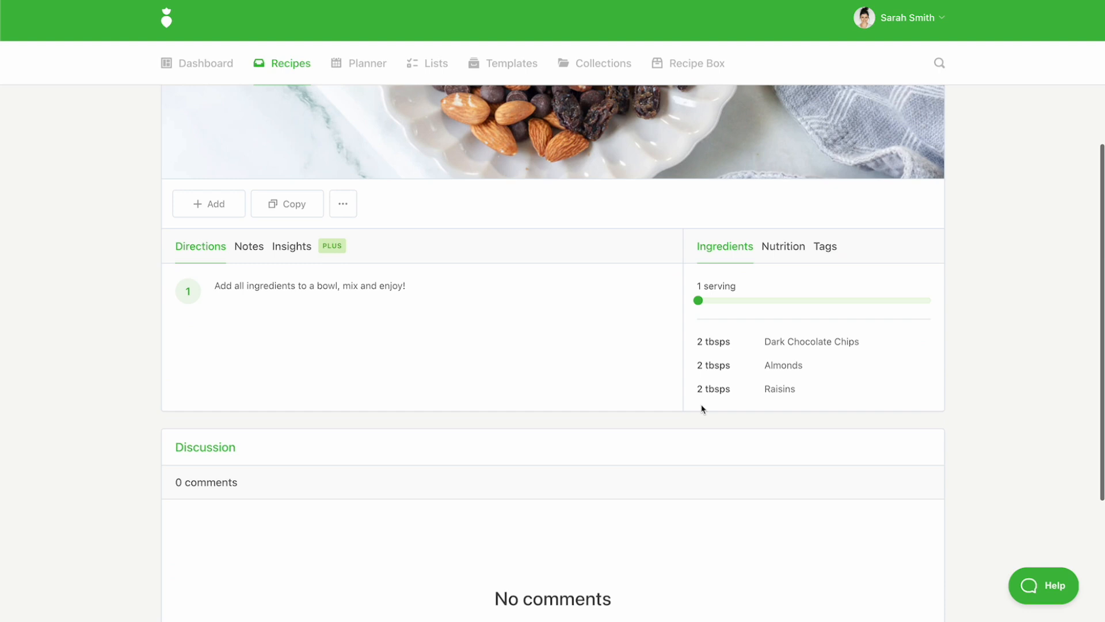
pyautogui.click(231, 214)
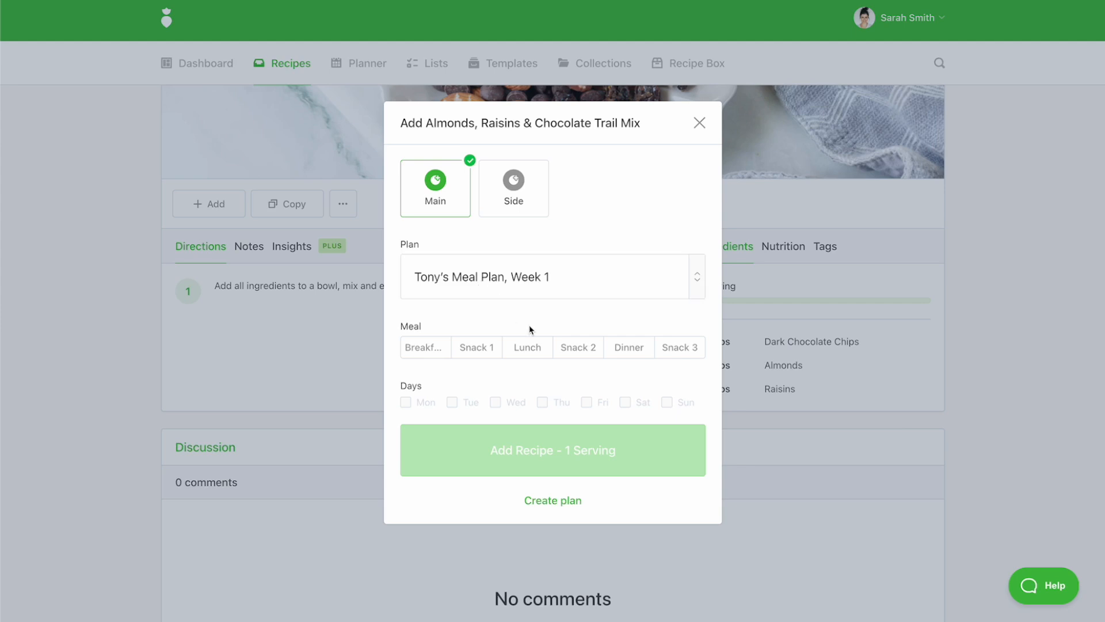
pyautogui.click(579, 350)
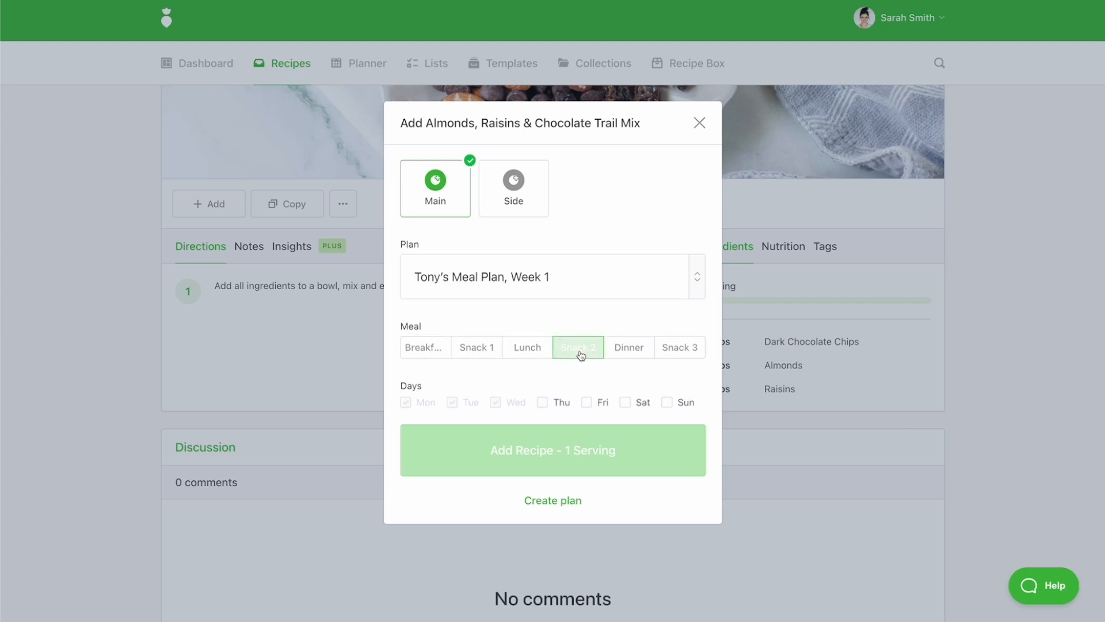
pyautogui.click(543, 402)
pyautogui.click(587, 402)
pyautogui.click(616, 442)
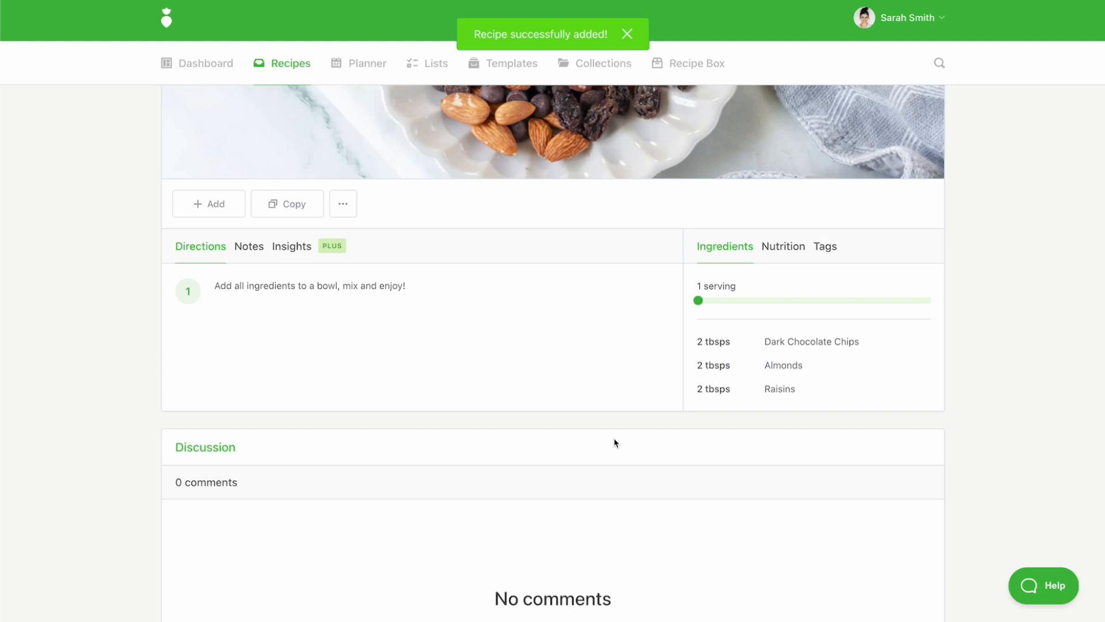
# Turn on link sharing for the client's Week 1 meal plan in the planner and copy the share link.
pyautogui.click(345, 70)
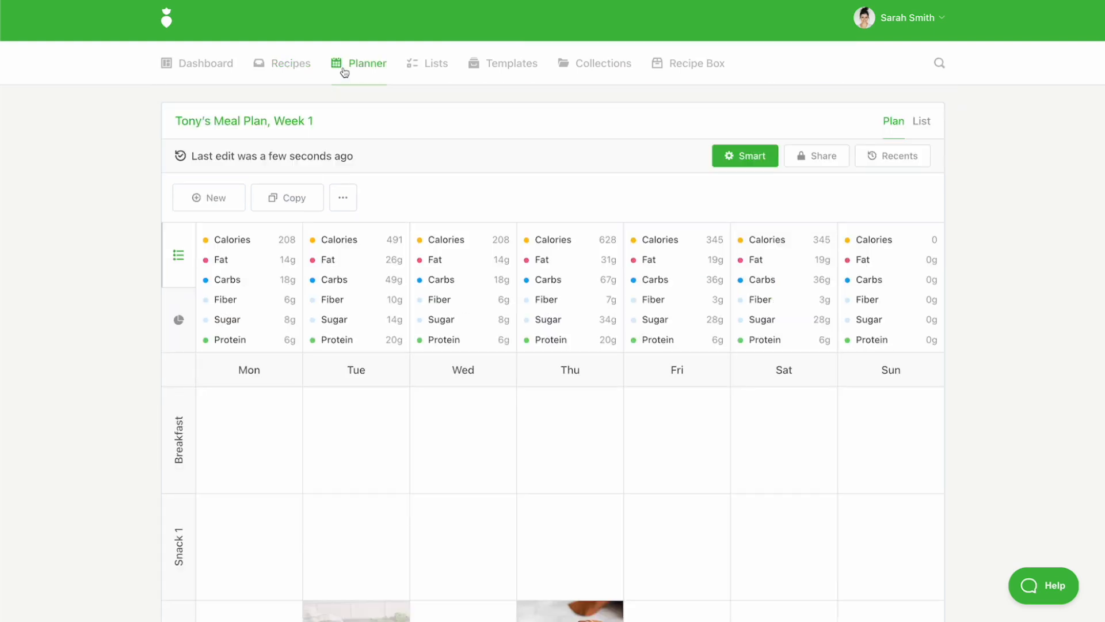
pyautogui.click(819, 163)
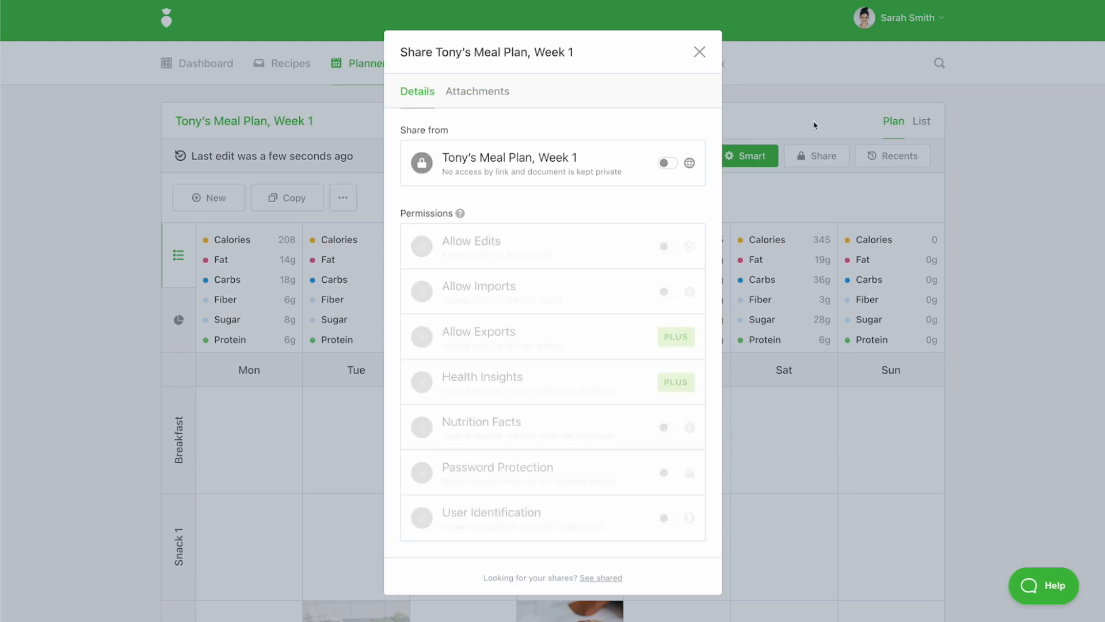
pyautogui.click(670, 166)
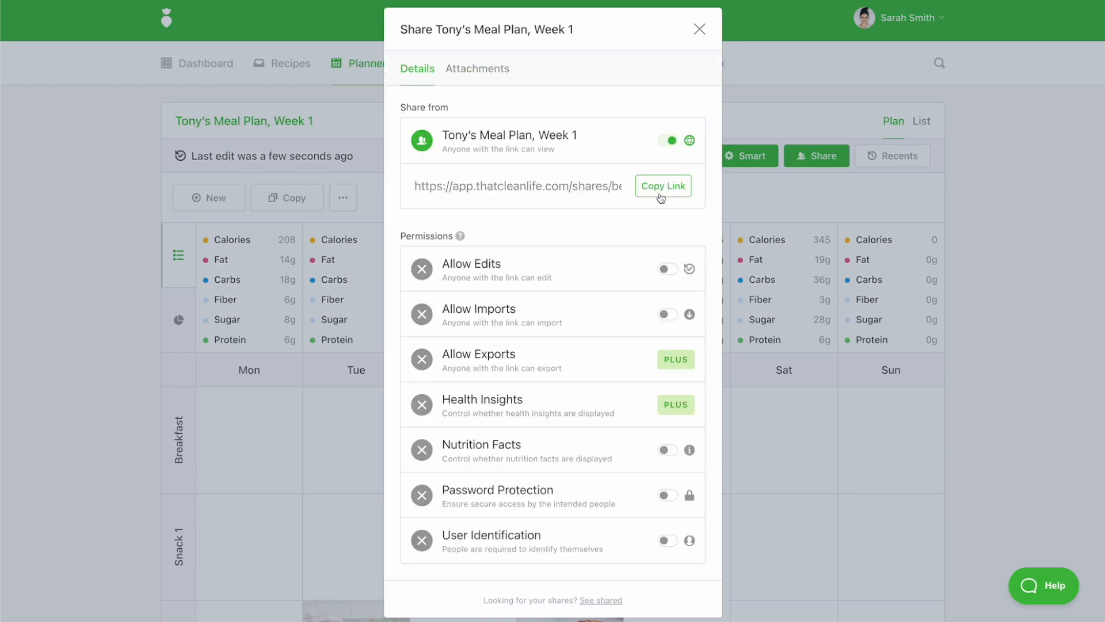
pyautogui.click(659, 196)
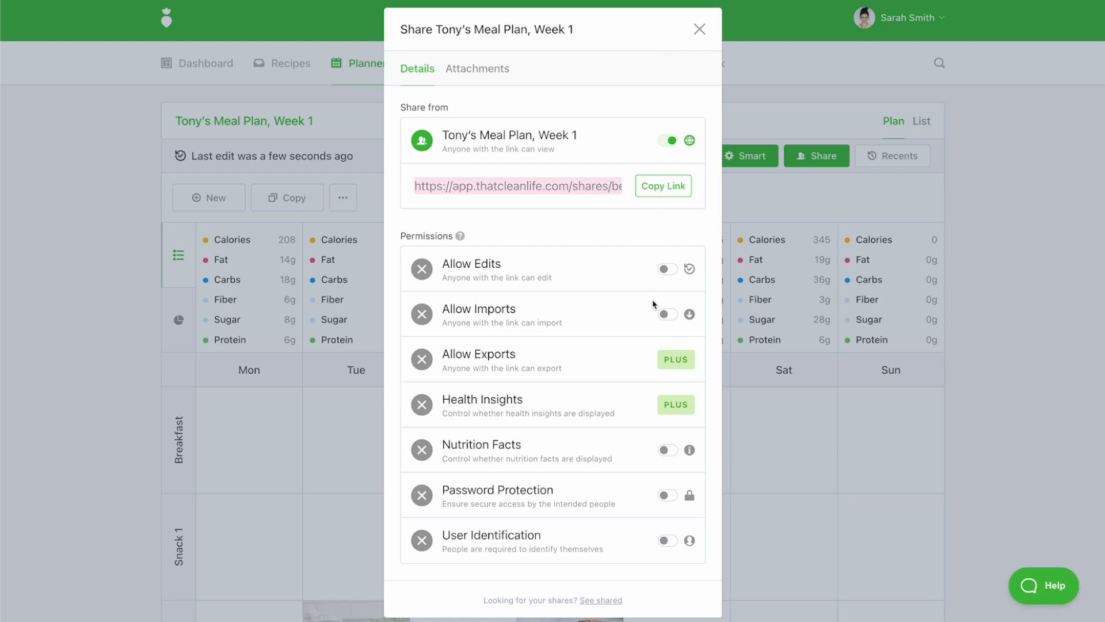
# Open the attachments section of the Week 1 meal plan's sharing settings.
pyautogui.click(489, 73)
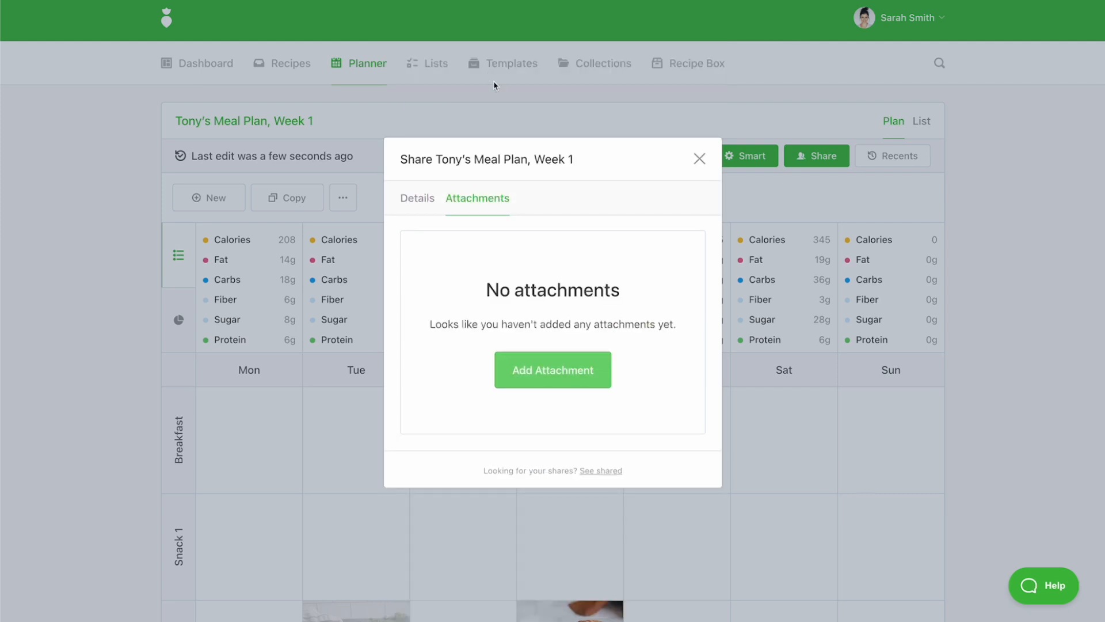